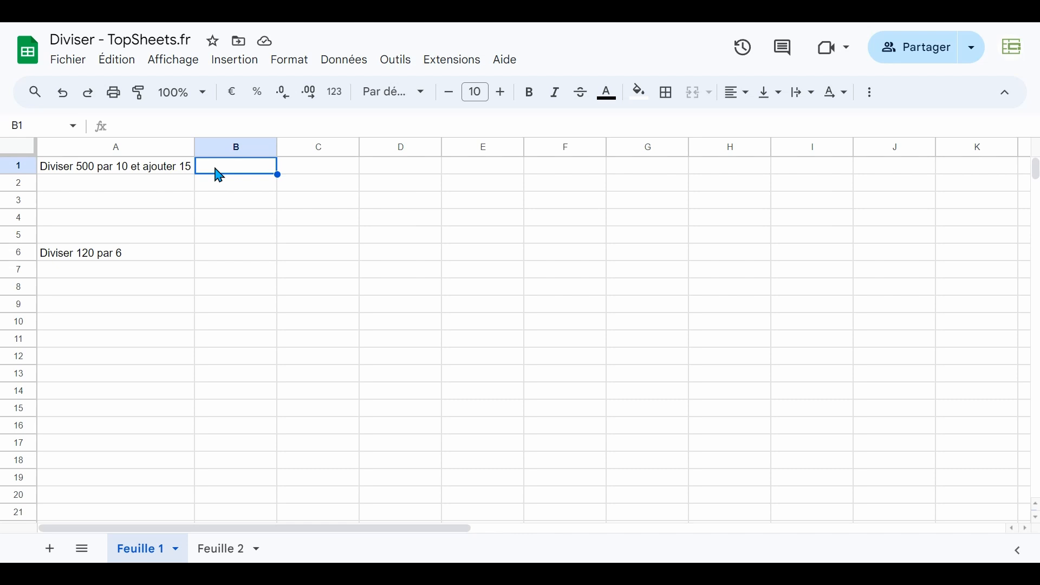
Step: Enter the formula =500/10 in cell B1 to divide 500 by 10
{"action": "type", "text": "="}
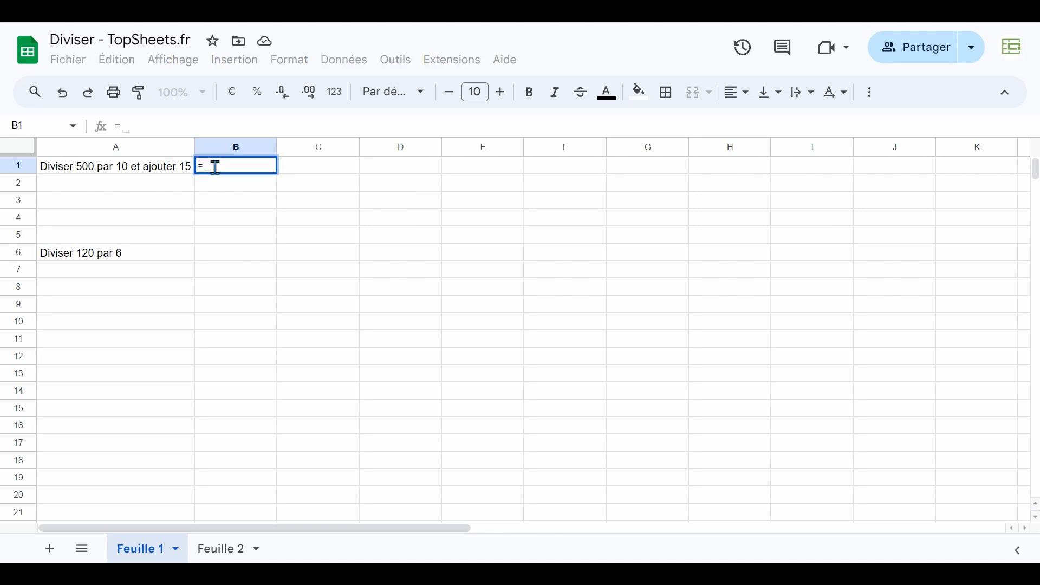
{"action": "type", "text": "500"}
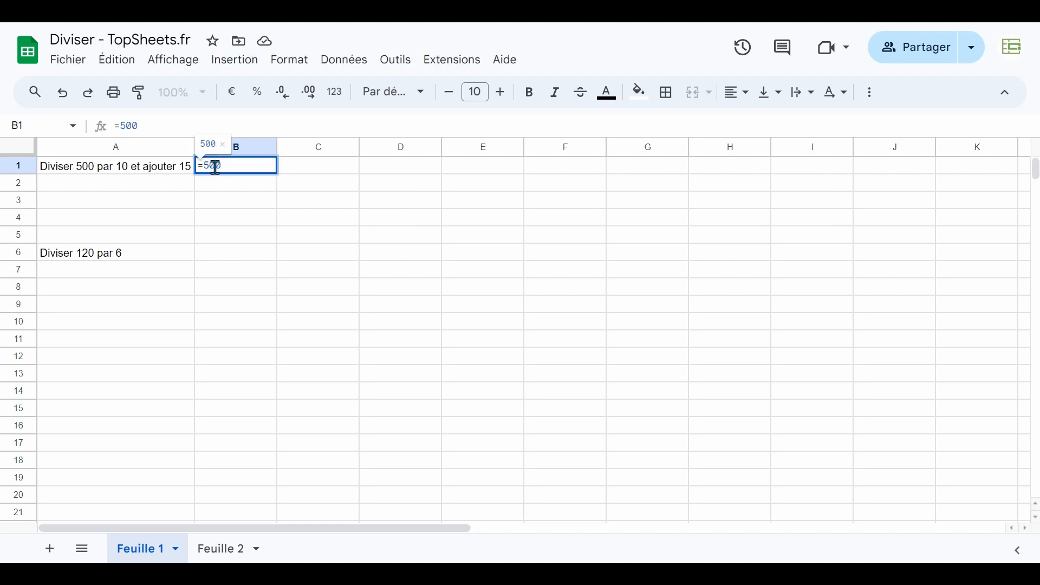
{"action": "type", "text": "/"}
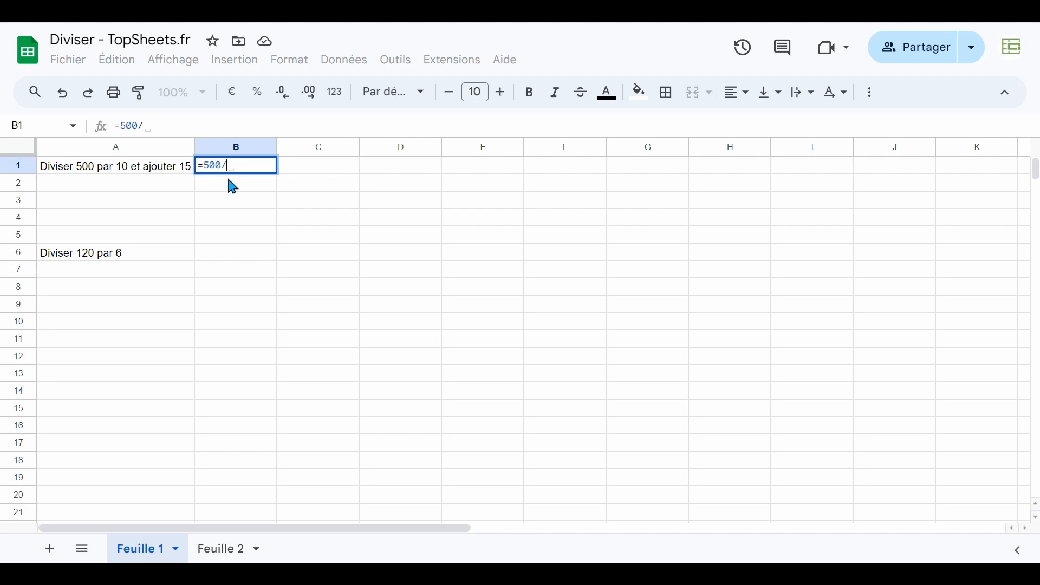
{"action": "type", "text": "10"}
{"action": "key", "text": "Return"}
{"action": "key", "text": "Up"}
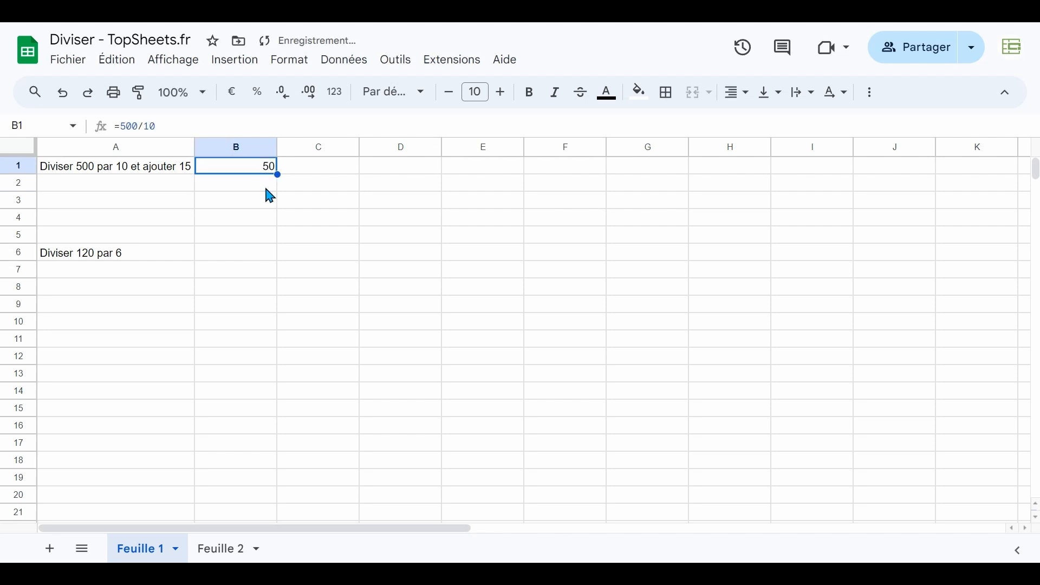
Step: Append +15 to the division in B1 so the formula reads =500/10+15
{"action": "key", "text": "Return"}
{"action": "type", "text": "+15"}
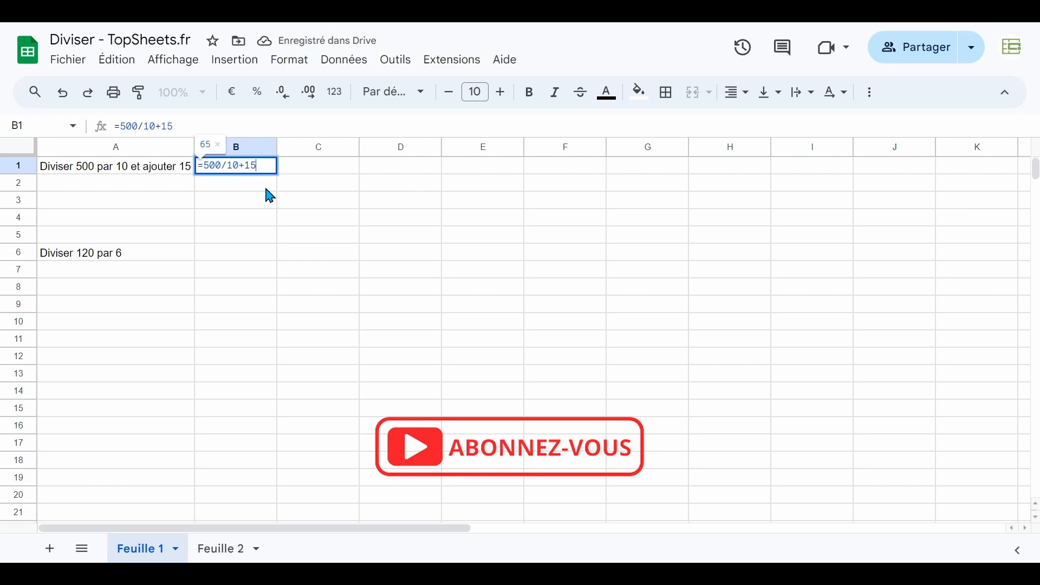
{"action": "key", "text": "Return"}
{"action": "key", "text": "Up"}
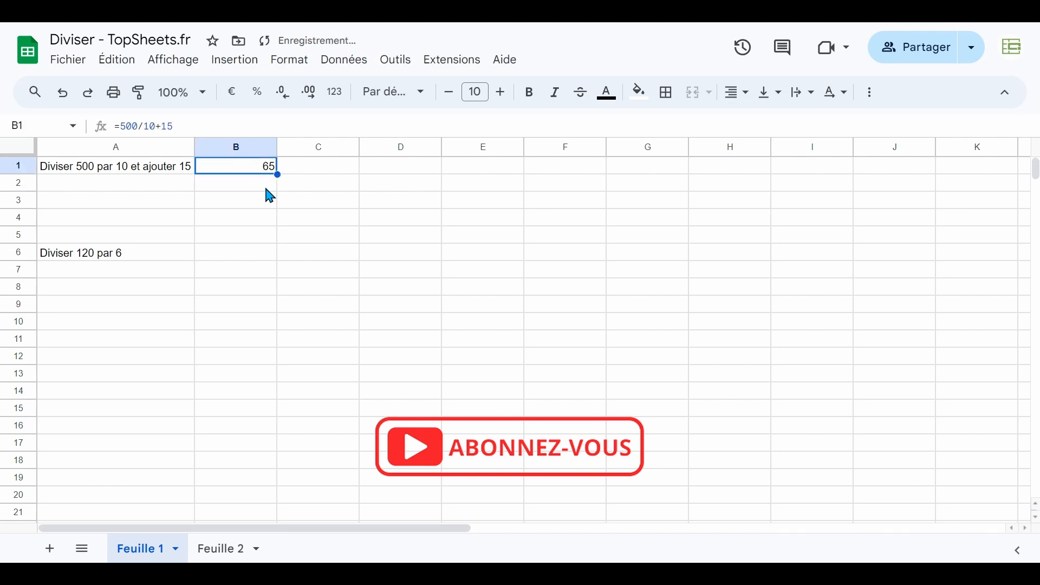
Step: Enter the reordered formula =15+500/10 in cell B2
{"action": "left_click", "coordinate": [266, 189]}
{"action": "type", "text": "="}
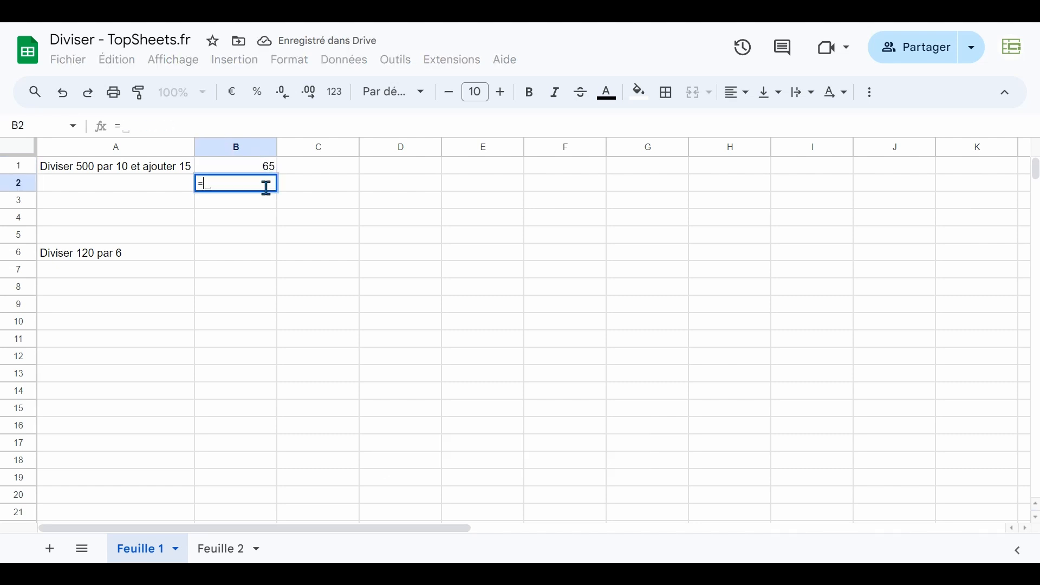
{"action": "type", "text": "15+"}
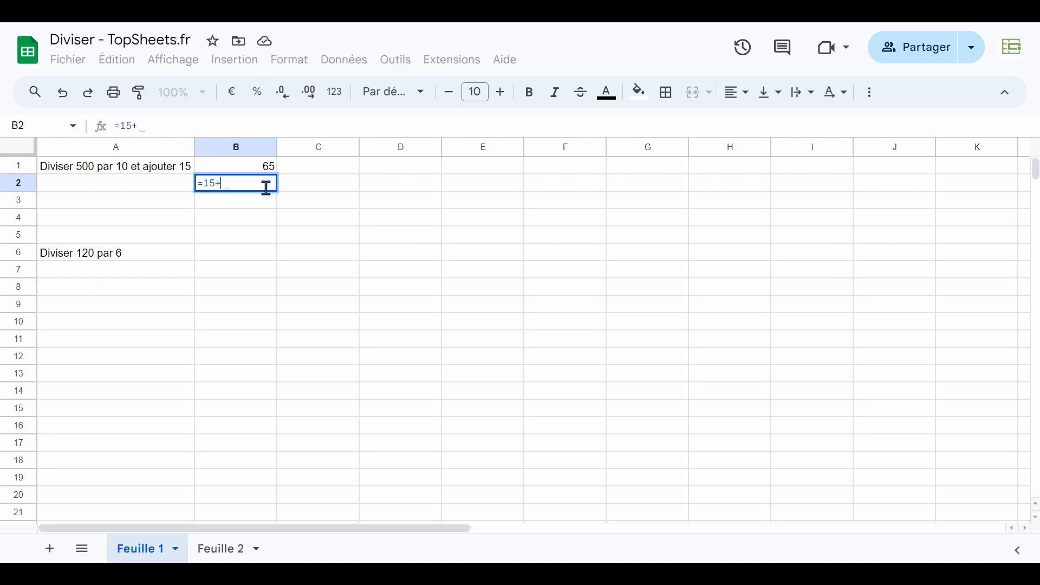
{"action": "type", "text": "500/10"}
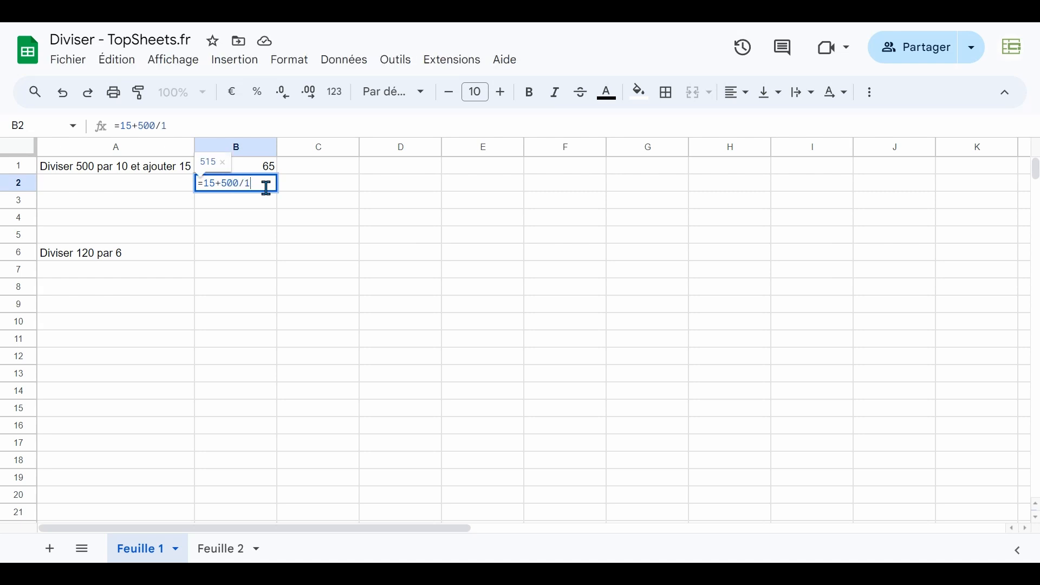
{"action": "key", "text": "Return"}
Step: Copy the formula text of B1 into C1 as the plain text =500/10+15
{"action": "key", "text": "Up"}
{"action": "key", "text": "Up"}
{"action": "key", "text": "F2"}
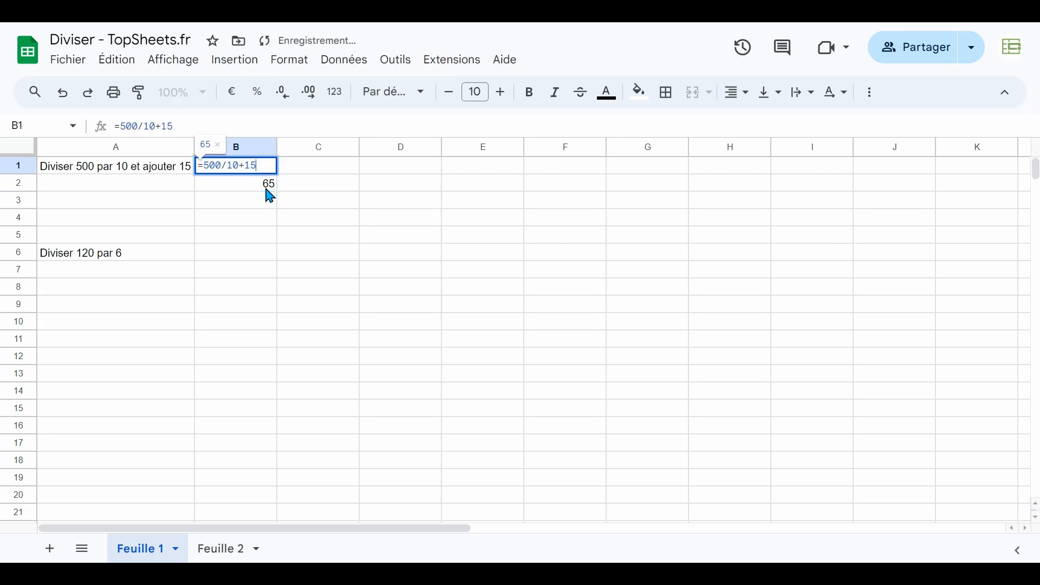
{"action": "key", "text": "shift+Left"}
{"action": "key", "text": "shift+Left"}
{"action": "key", "text": "shift+Left"}
{"action": "key", "text": "shift+Left"}
{"action": "key", "text": "shift+Left"}
{"action": "key", "text": "shift+Left"}
{"action": "key", "text": "shift+Left"}
{"action": "key", "text": "shift+Left"}
{"action": "key", "text": "shift+Left"}
{"action": "key", "text": "shift+Left"}
{"action": "key", "text": "ctrl+c"}
{"action": "key", "text": "Return"}
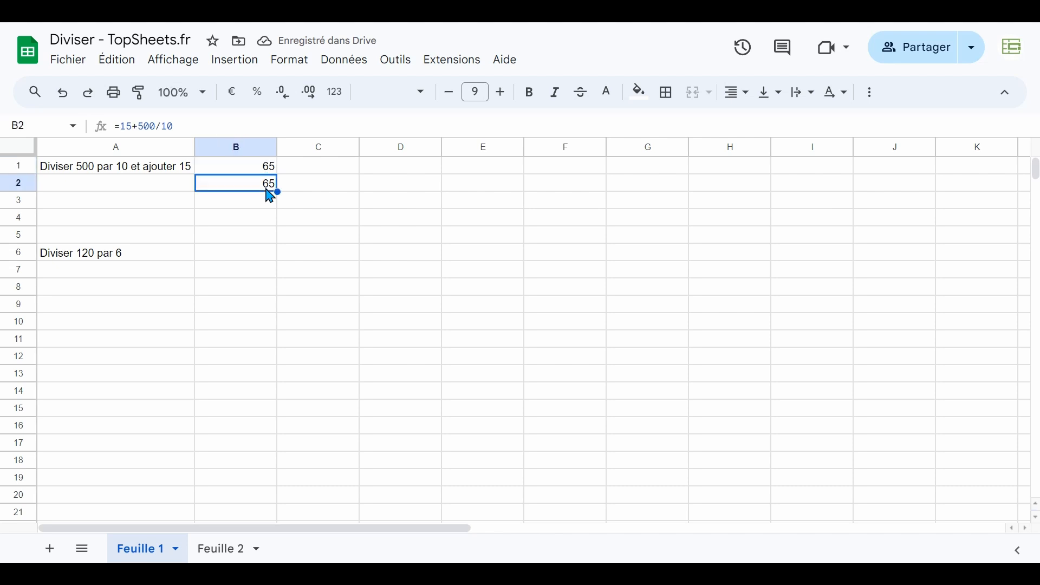
{"action": "key", "text": "Up"}
{"action": "key", "text": "Right"}
{"action": "key", "text": "F2"}
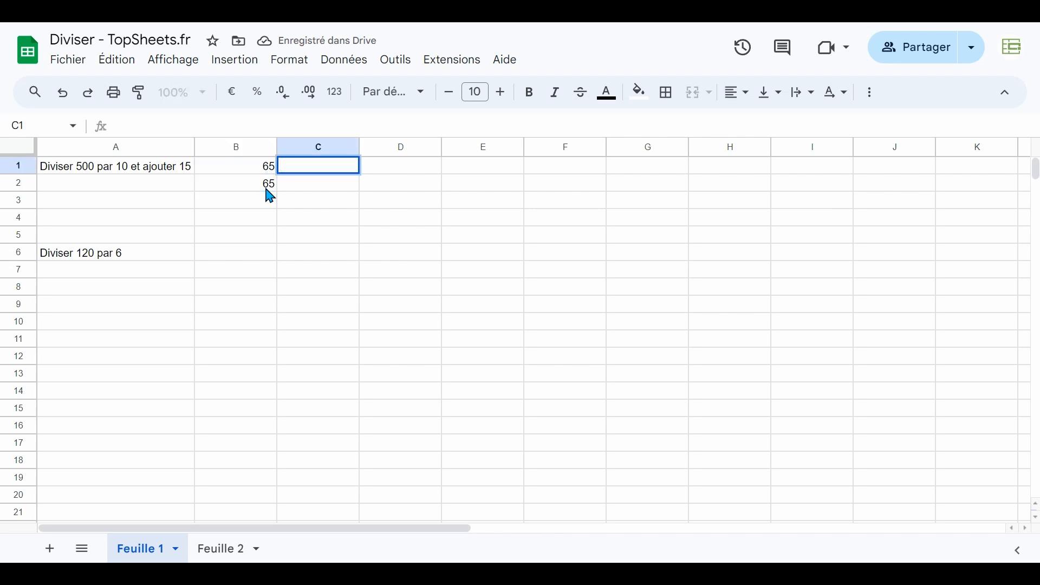
{"action": "key", "text": "ctrl+v"}
{"action": "key", "text": "Return"}
Step: Show the formula of B2 in C2 as the plain text =15+500/10
{"action": "key", "text": "Left"}
{"action": "key", "text": "F2"}
{"action": "key", "text": "shift+Left"}
{"action": "key", "text": "shift+Left"}
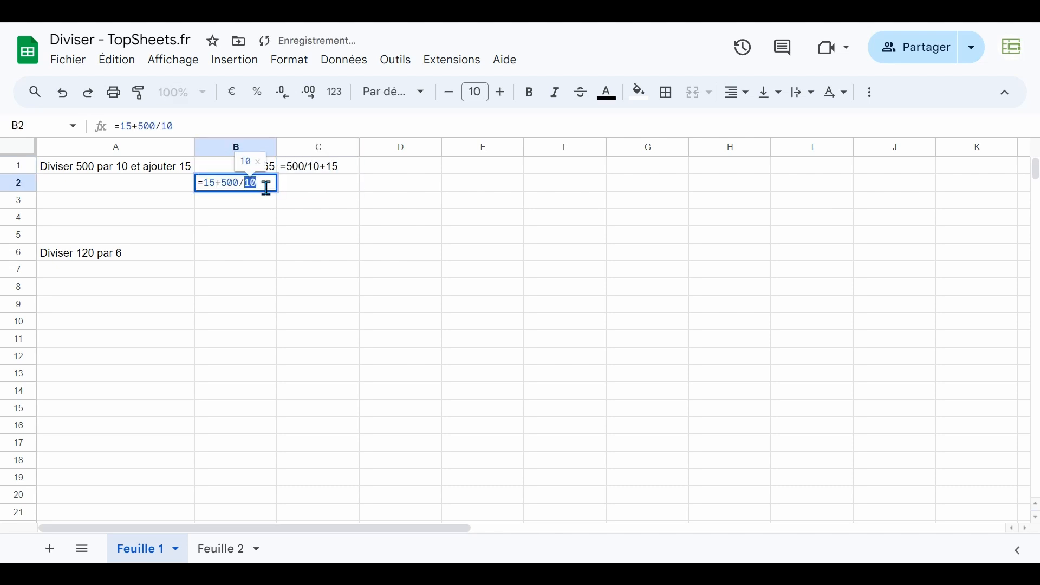
{"action": "key", "text": "shift+Left"}
{"action": "key", "text": "shift+Left"}
{"action": "key", "text": "shift+Left"}
{"action": "key", "text": "shift+Left"}
{"action": "key", "text": "shift+Left"}
{"action": "key", "text": "shift+Left"}
{"action": "key", "text": "shift+Left"}
{"action": "key", "text": "shift+Left"}
{"action": "key", "text": "Return"}
{"action": "key", "text": "Up"}
{"action": "key", "text": "Right"}
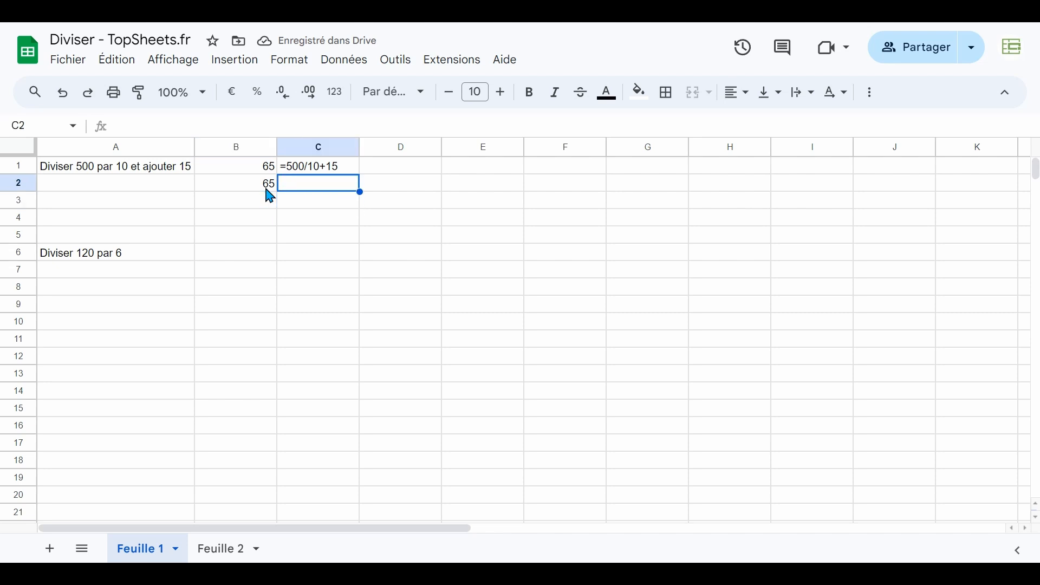
{"action": "key", "text": "F2"}
{"action": "type", "text": "=15+500/10"}
{"action": "key", "text": "Return"}
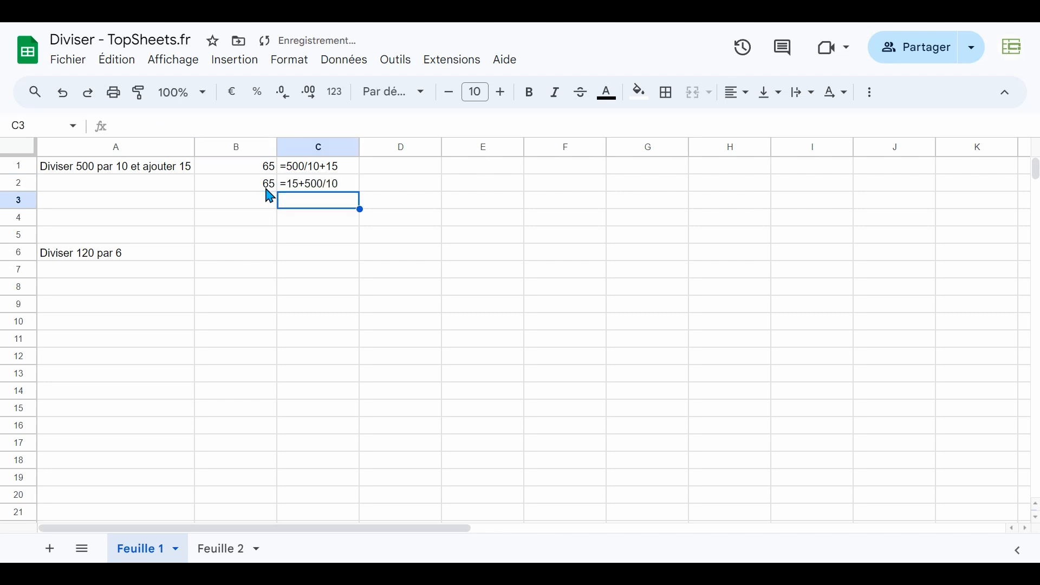
{"action": "key", "text": "Up"}
{"action": "key", "text": "Left"}
{"action": "key", "text": "Right"}
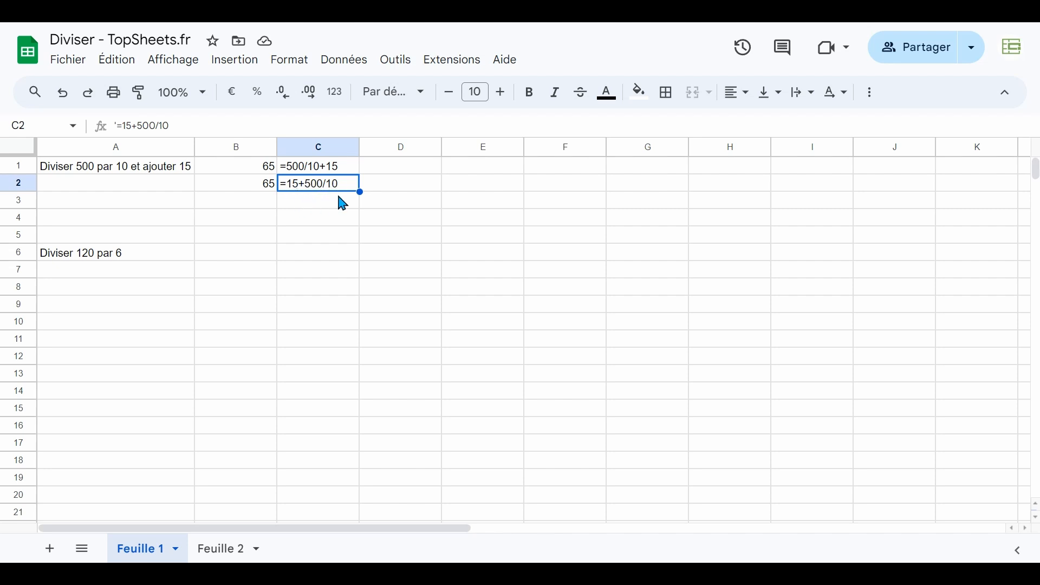
{"action": "left_click", "coordinate": [248, 188]}
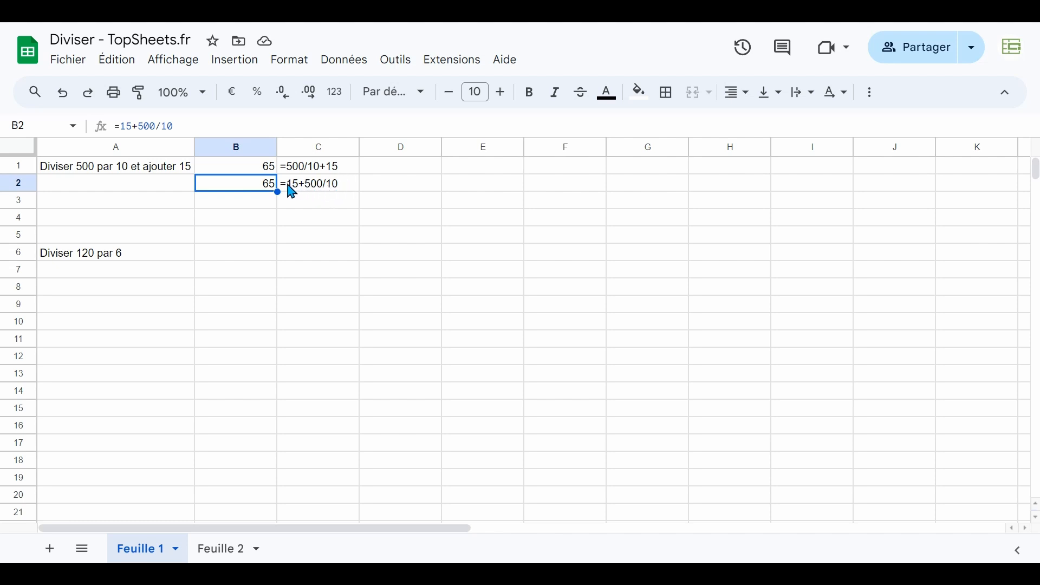
{"action": "left_click", "coordinate": [327, 168]}
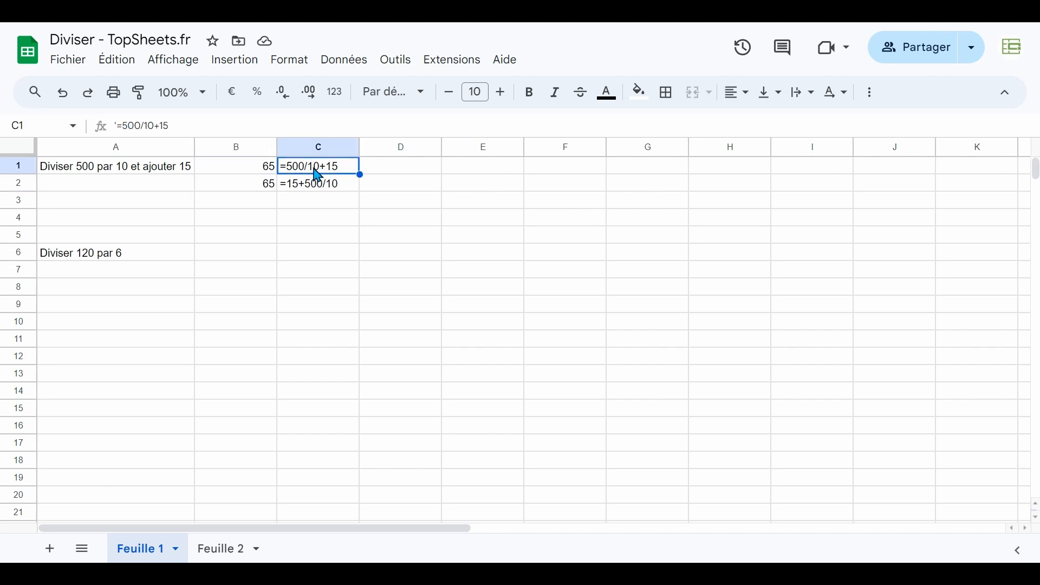
Step: Add parentheses around the sum in B1 so the formula reads =500/(10+15)
{"action": "left_click", "coordinate": [268, 167]}
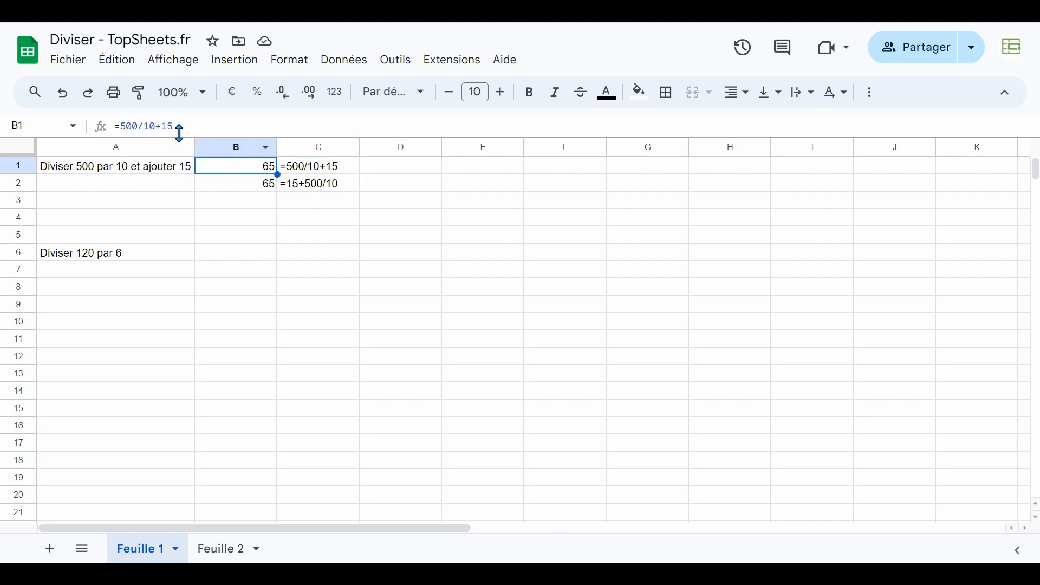
{"action": "left_click", "coordinate": [146, 128]}
{"action": "type", "text": "("}
{"action": "key", "text": "Right"}
{"action": "key", "text": "Right"}
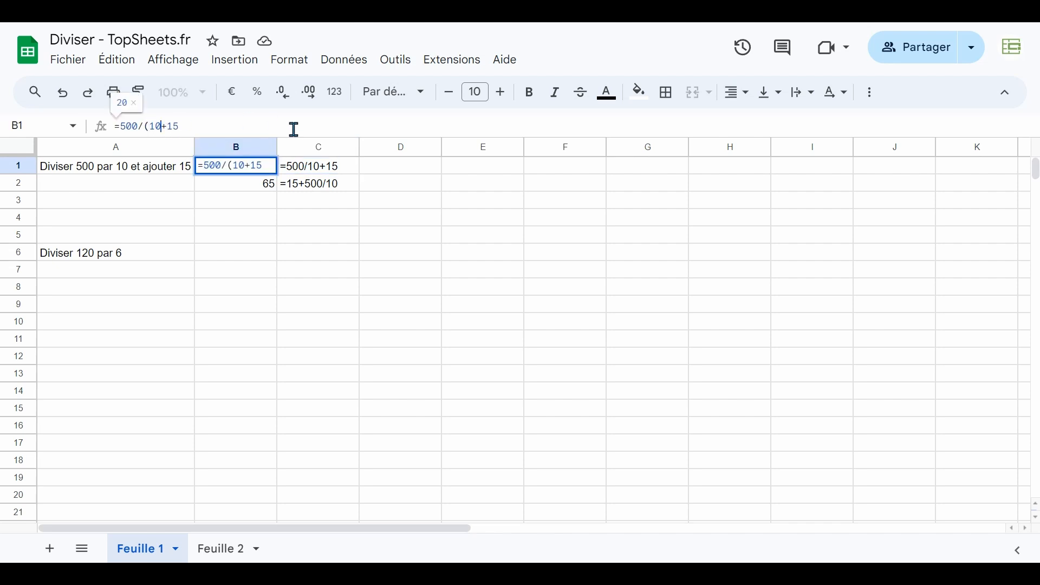
{"action": "type", "text": ")"}
{"action": "key", "text": "Return"}
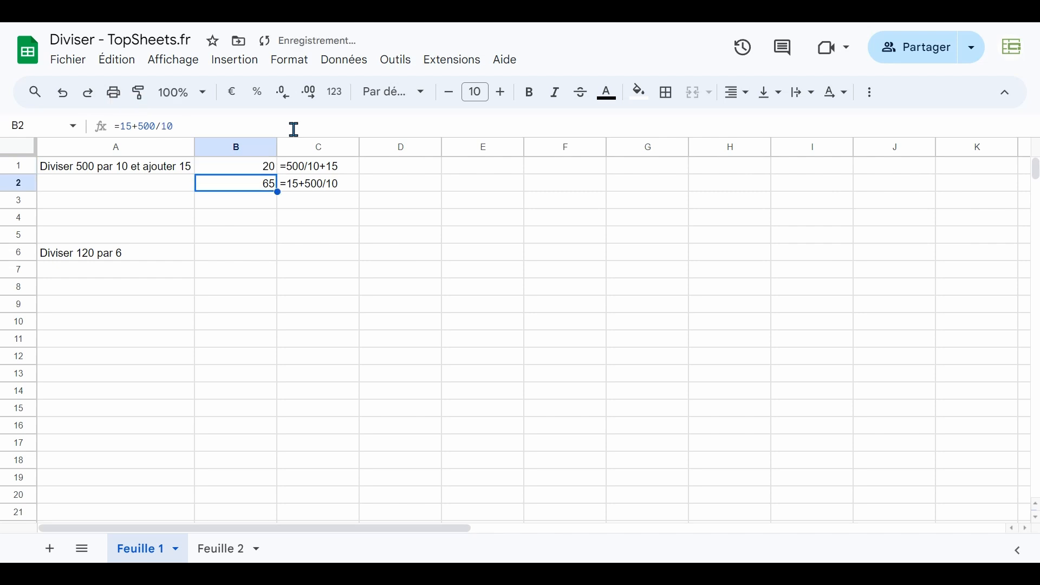
{"action": "key", "text": "Up"}
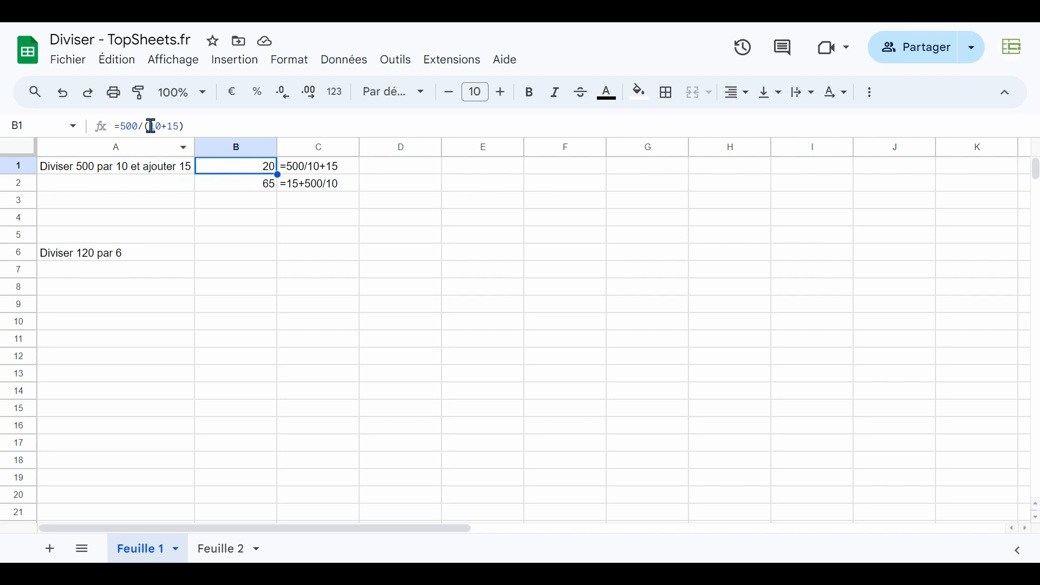
{"action": "left_click_drag", "start_coordinate": [145, 126], "coordinate": [139, 126]}
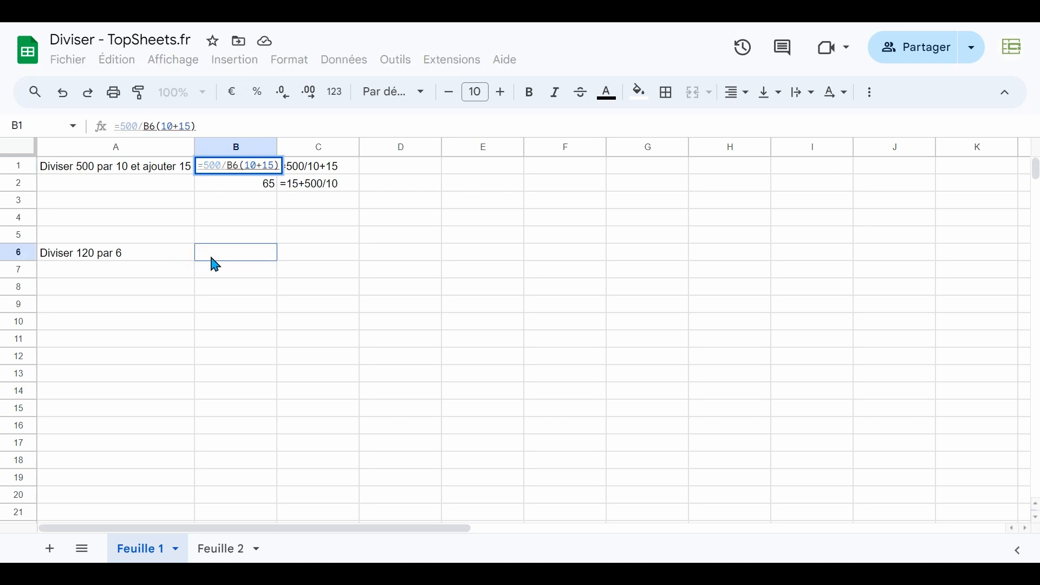
{"action": "key", "text": "Escape"}
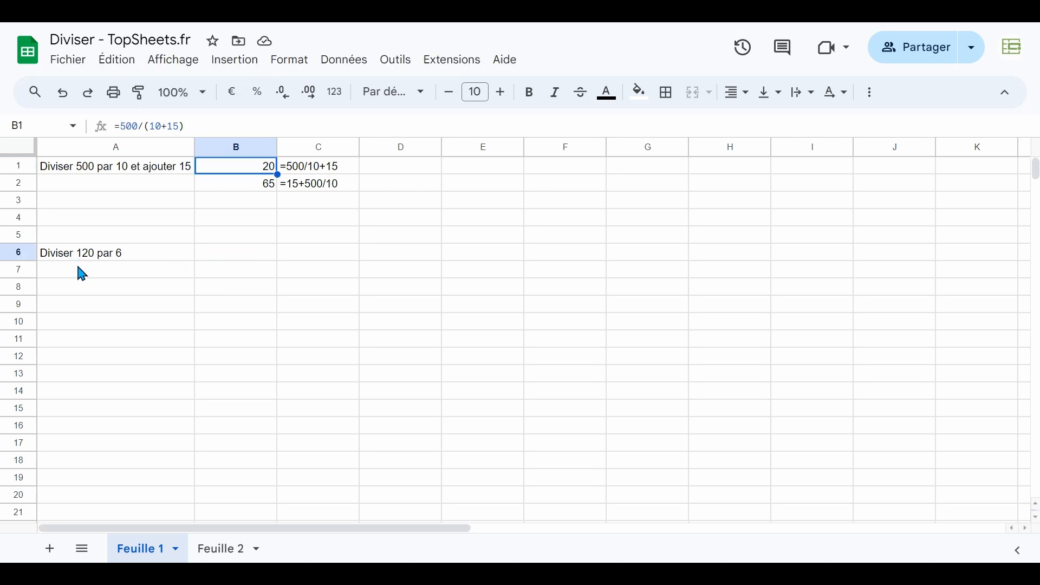
Step: Divide 120 by 6 in cell B6 with the function =DIVIDE(120;6)
{"action": "left_click", "coordinate": [217, 254]}
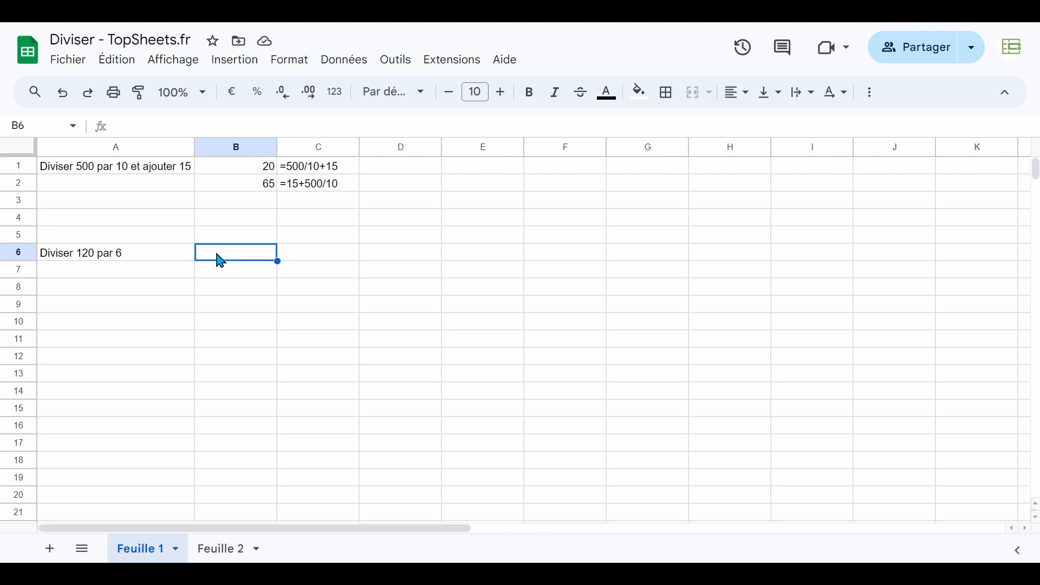
{"action": "type", "text": "="}
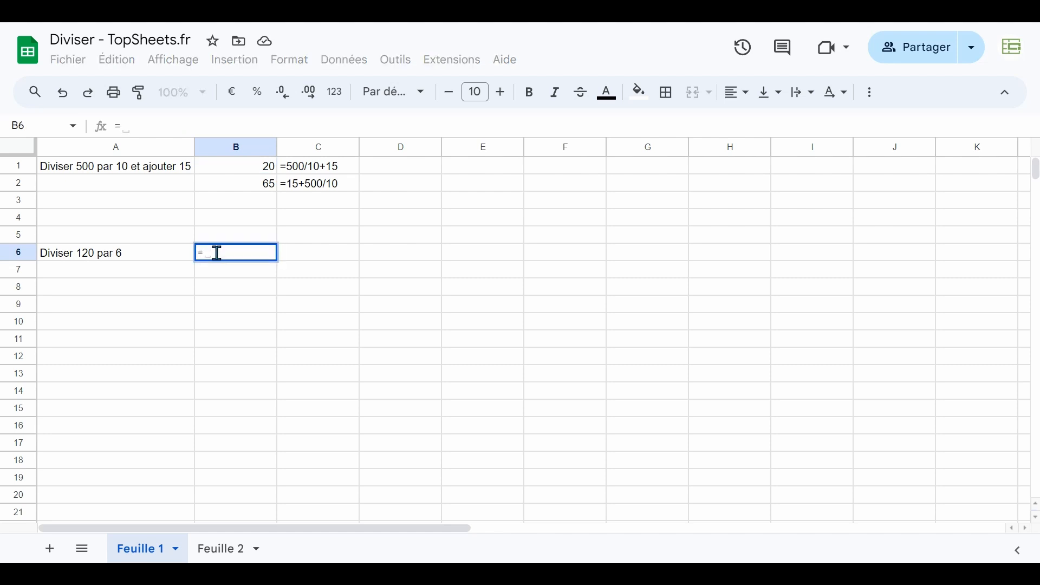
{"action": "type", "text": "DIVI"}
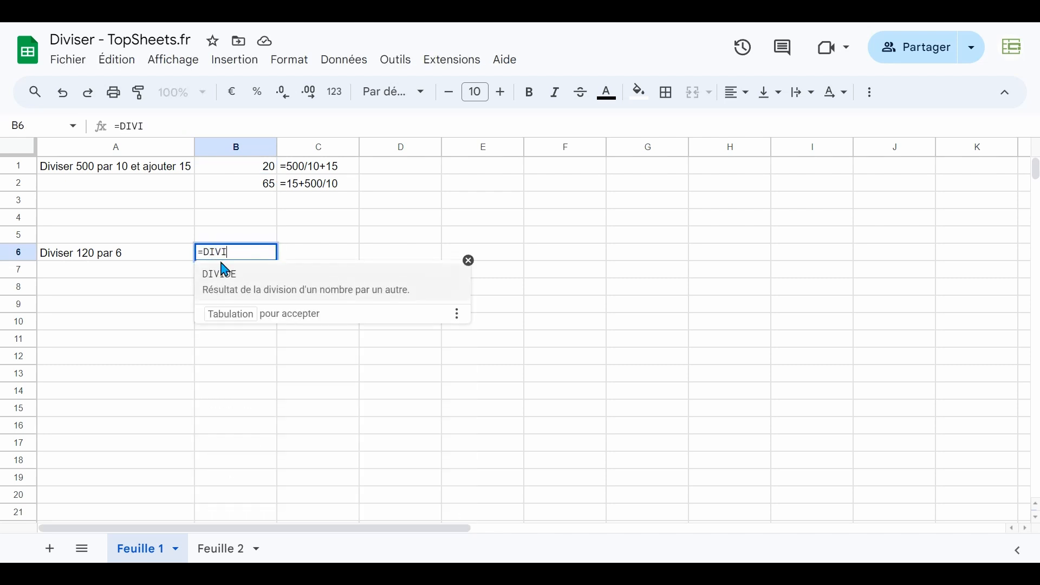
{"action": "left_click", "coordinate": [243, 290]}
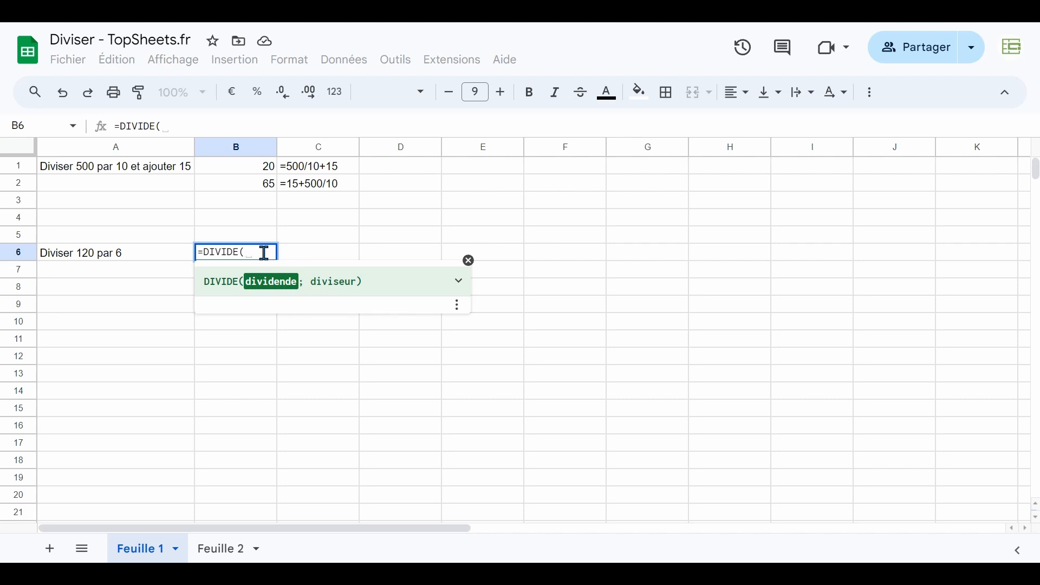
{"action": "type", "text": "120; "}
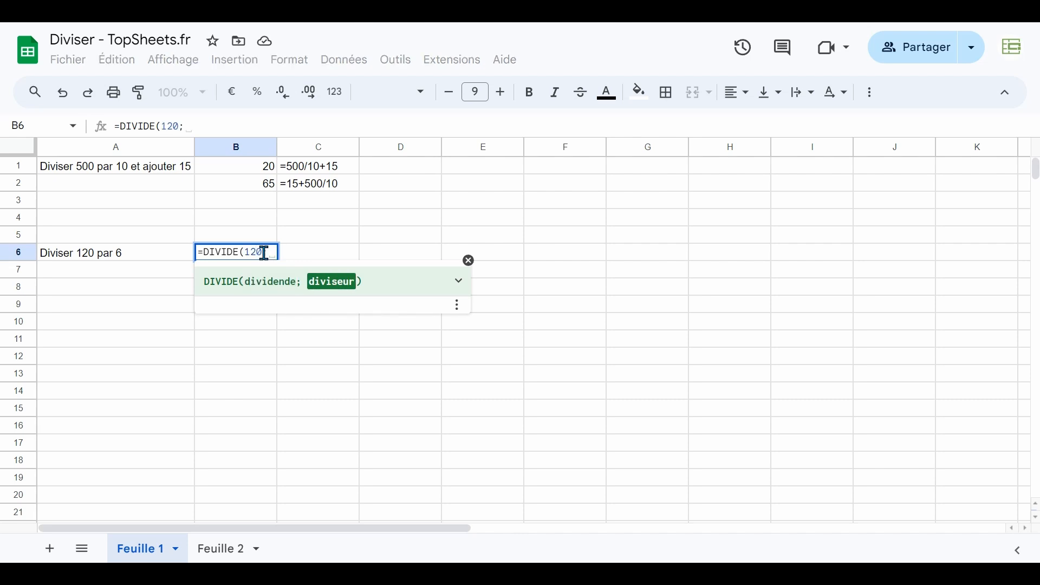
{"action": "type", "text": "6)"}
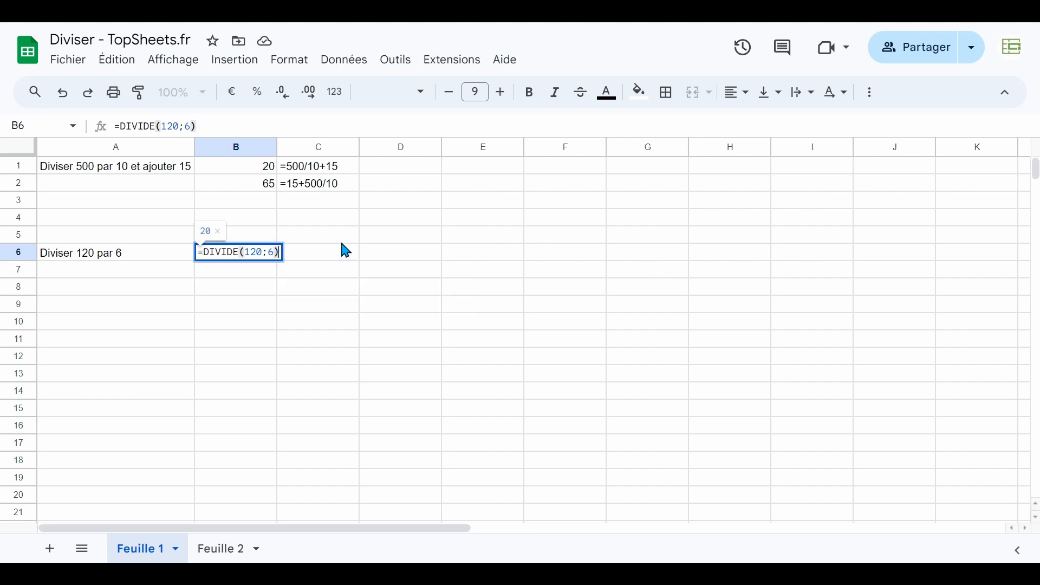
{"action": "key", "text": "Return"}
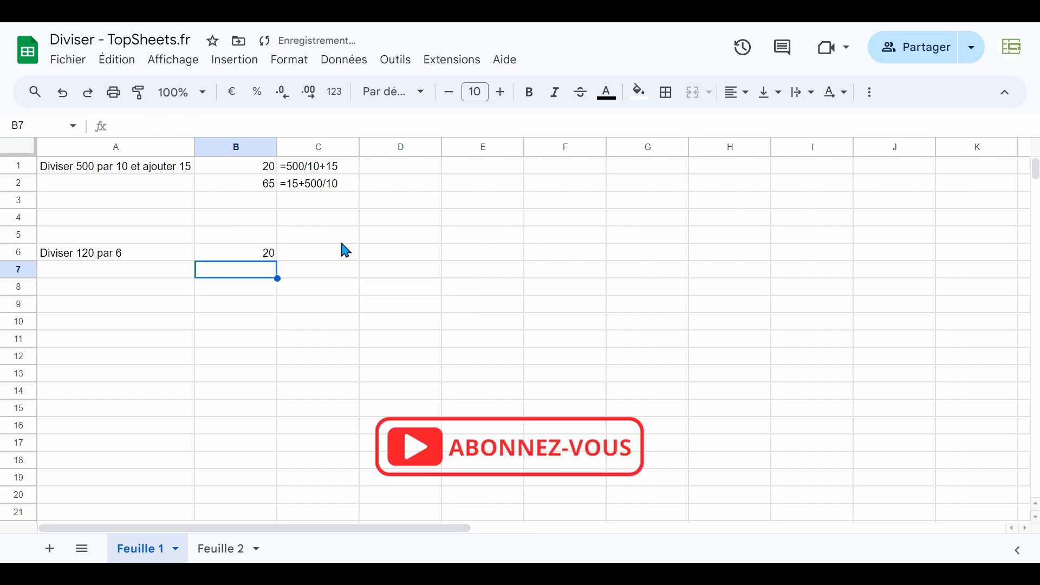
{"action": "key", "text": "Up"}
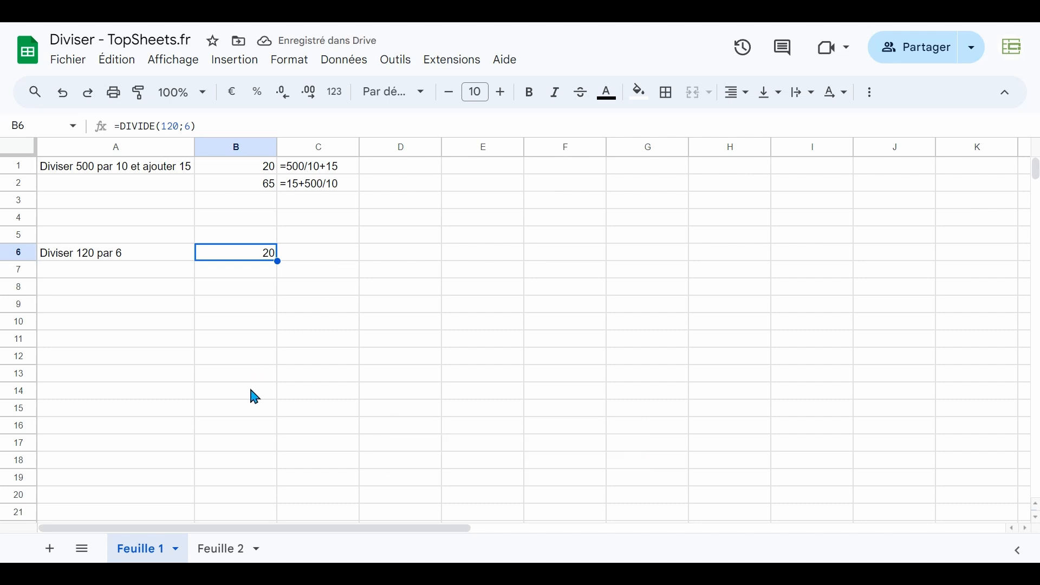
Step: Open the sheet Feuille 2 and examine the Dividende and Diviseur column headings
{"action": "left_click", "coordinate": [225, 549]}
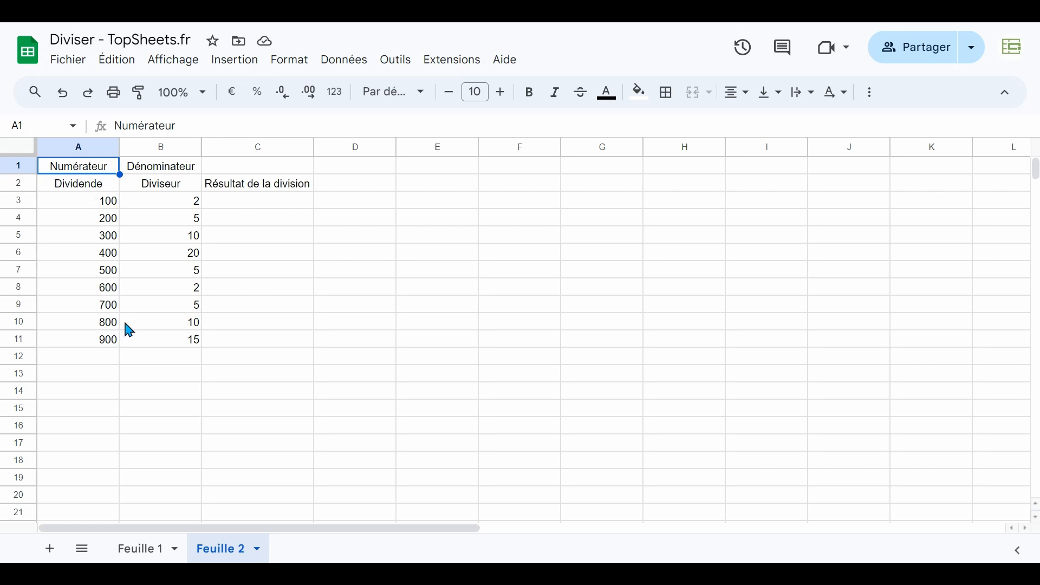
{"action": "left_click", "coordinate": [109, 190]}
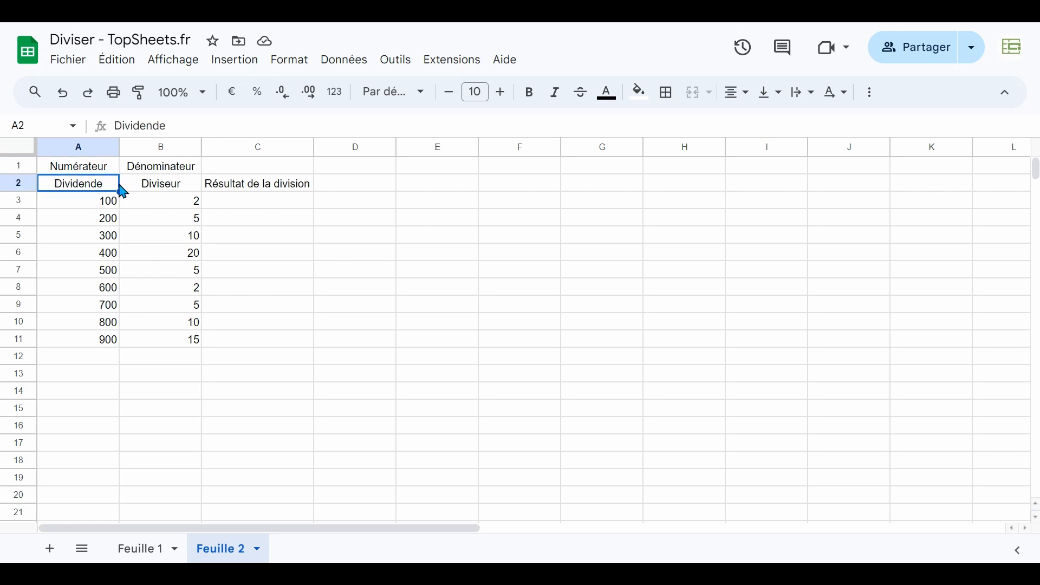
{"action": "left_click", "coordinate": [144, 193]}
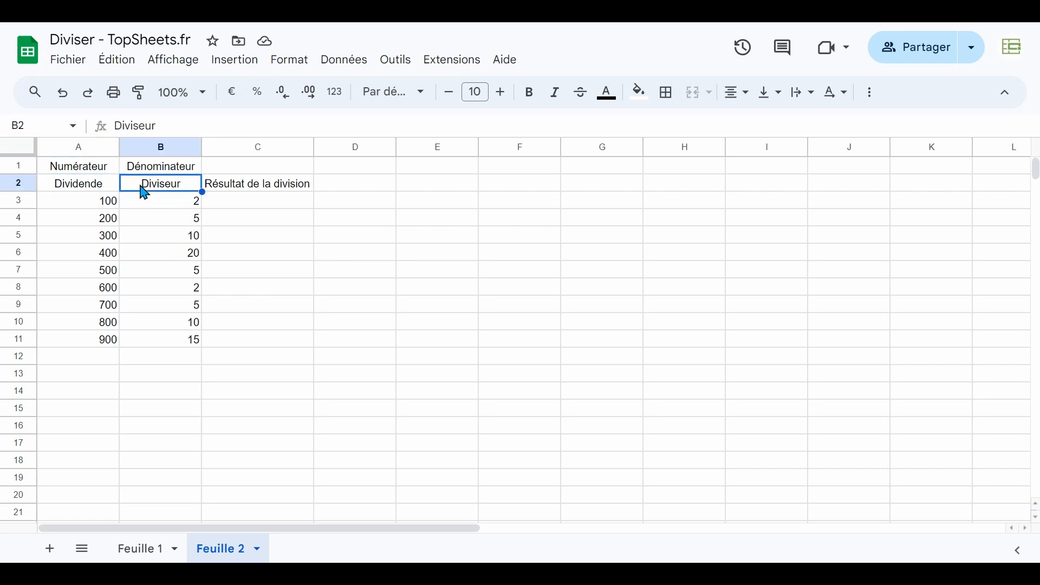
Step: Divide the dividends by the divisors in C3 with the array formula =ArrayFormula(A3:A11/B3:B11)
{"action": "left_click", "coordinate": [99, 172]}
{"action": "left_click", "coordinate": [146, 174]}
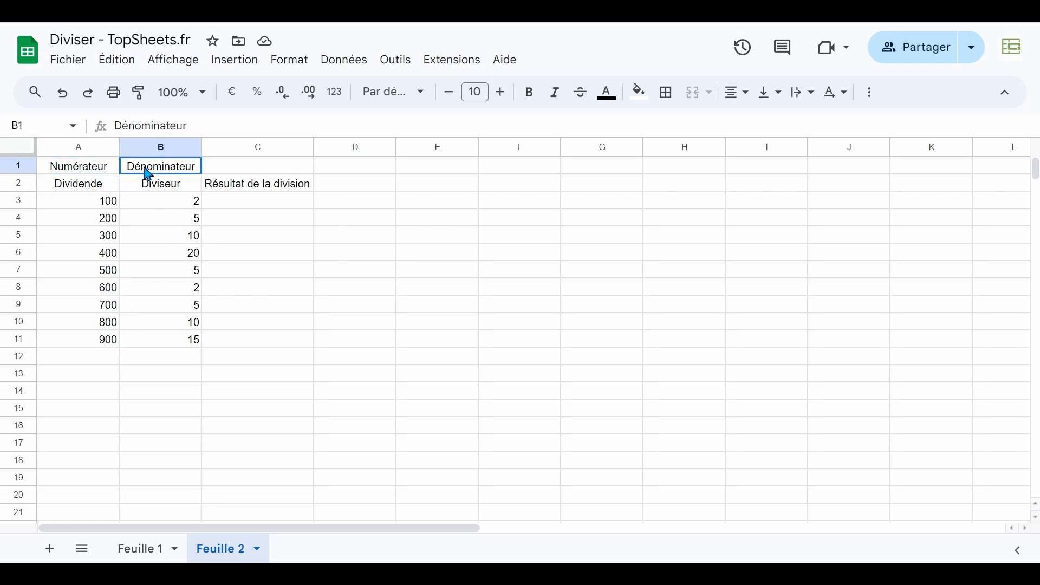
{"action": "left_click", "coordinate": [233, 206]}
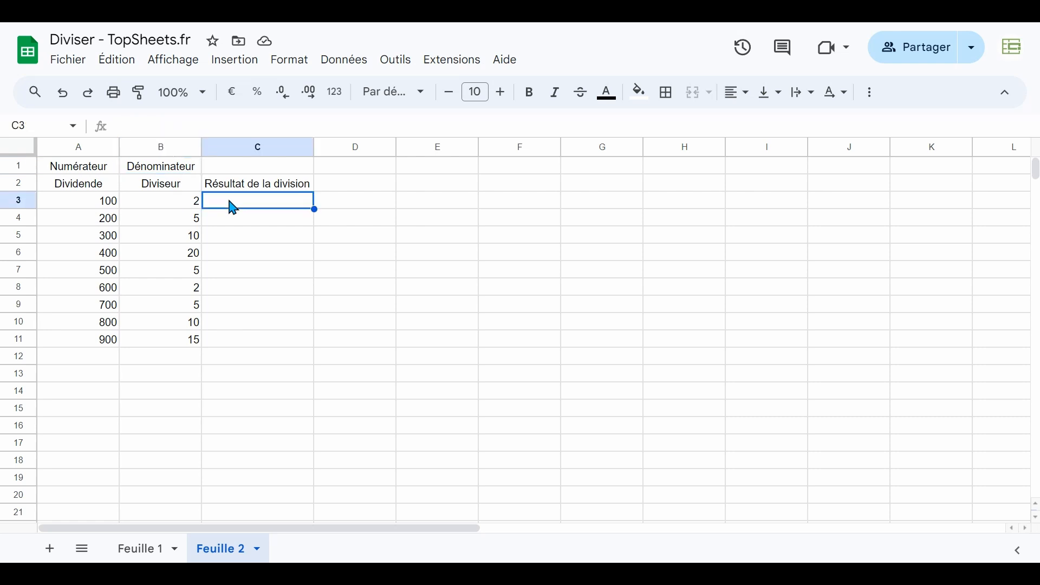
{"action": "type", "text": "="}
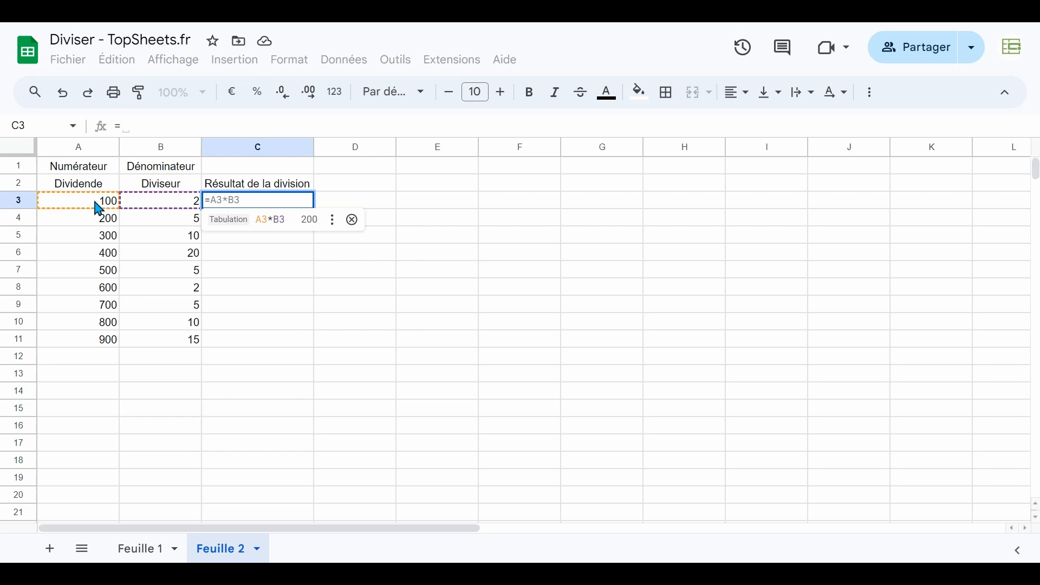
{"action": "left_click_drag", "start_coordinate": [96, 205], "coordinate": [103, 345]}
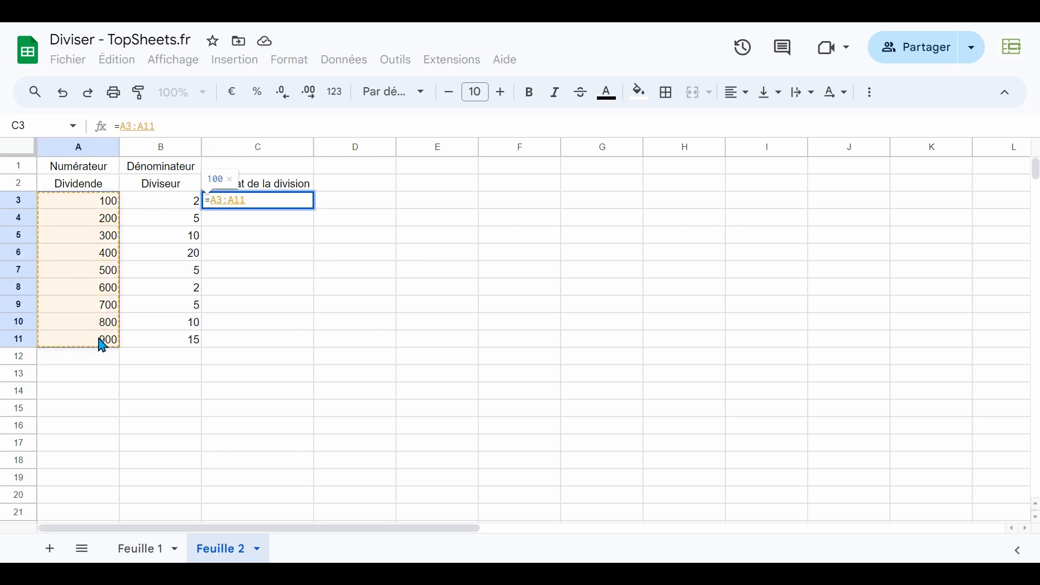
{"action": "type", "text": "/"}
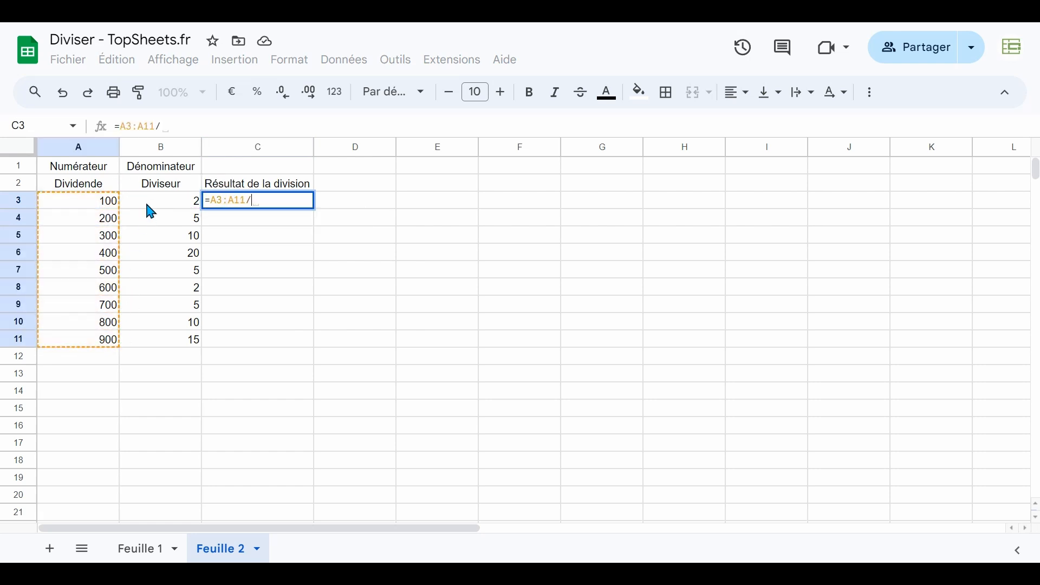
{"action": "left_click_drag", "start_coordinate": [148, 209], "coordinate": [156, 348]}
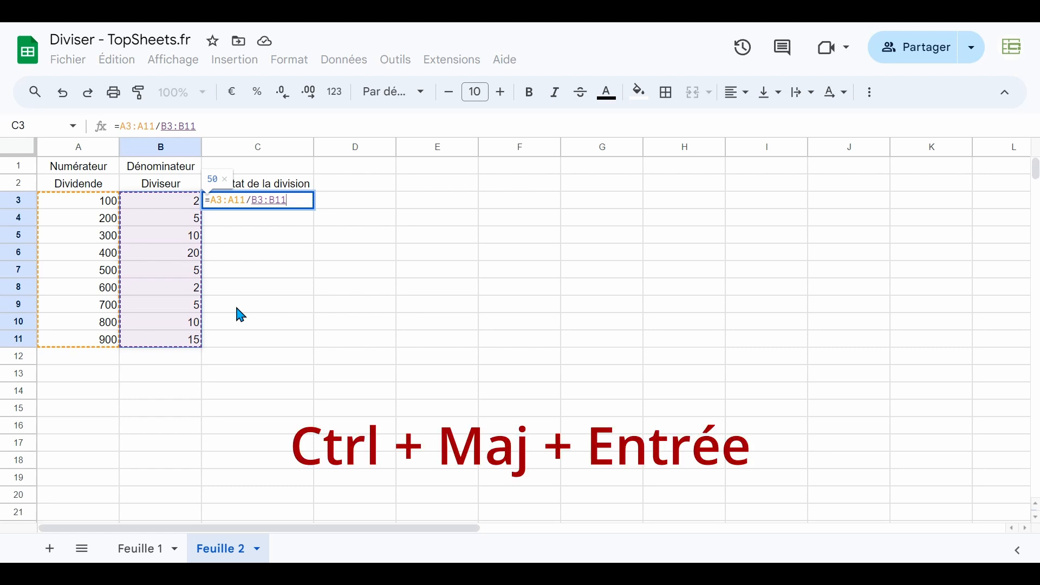
{"action": "key", "text": "ctrl+shift+Return"}
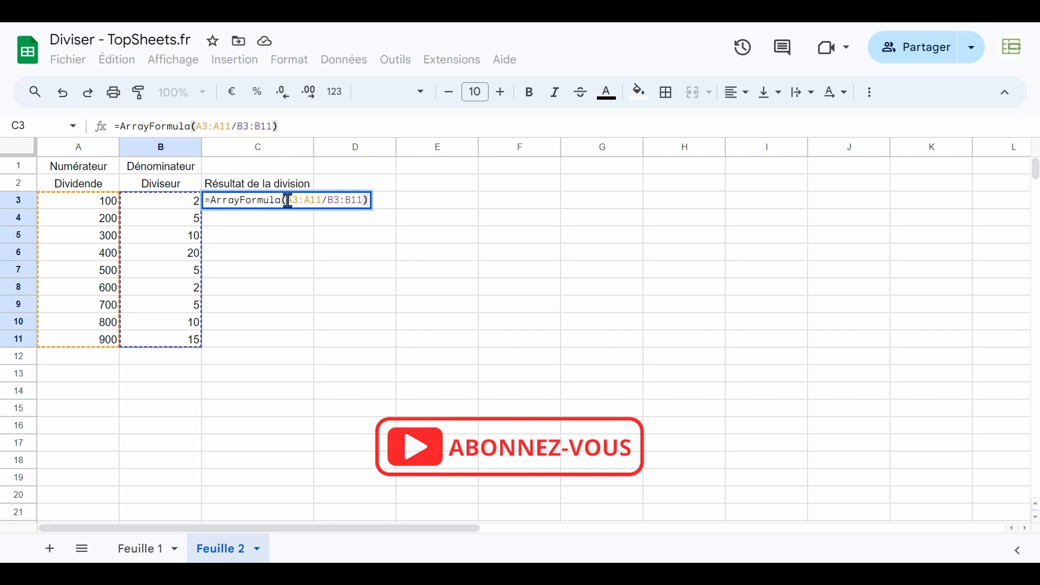
{"action": "key", "text": "Return"}
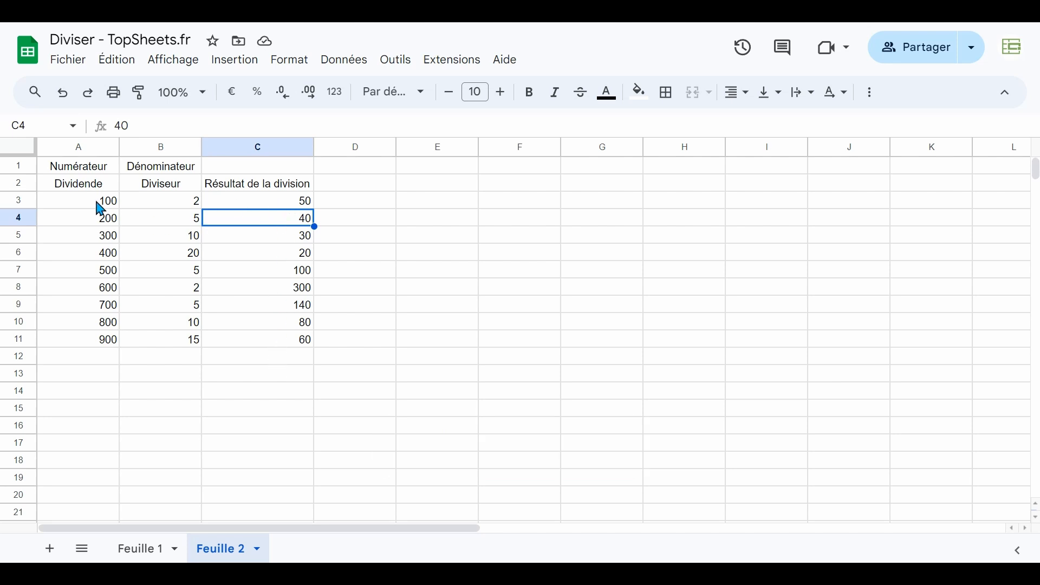
{"action": "left_click", "coordinate": [259, 206]}
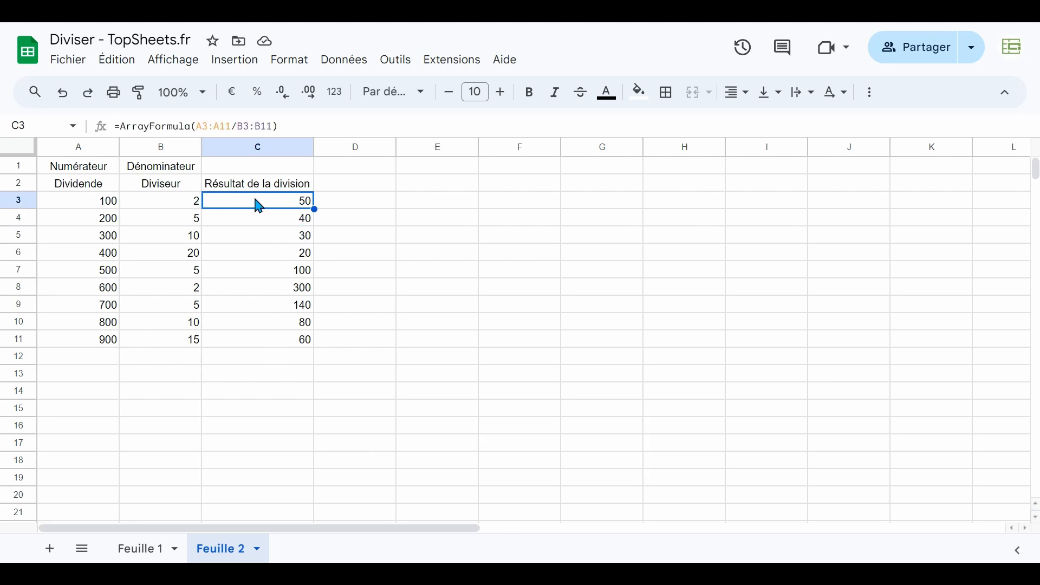
Step: Set the divisors to 3 in B3 and 5,2 in B4, and check the division results in C3 and C4
{"action": "left_click", "coordinate": [151, 205]}
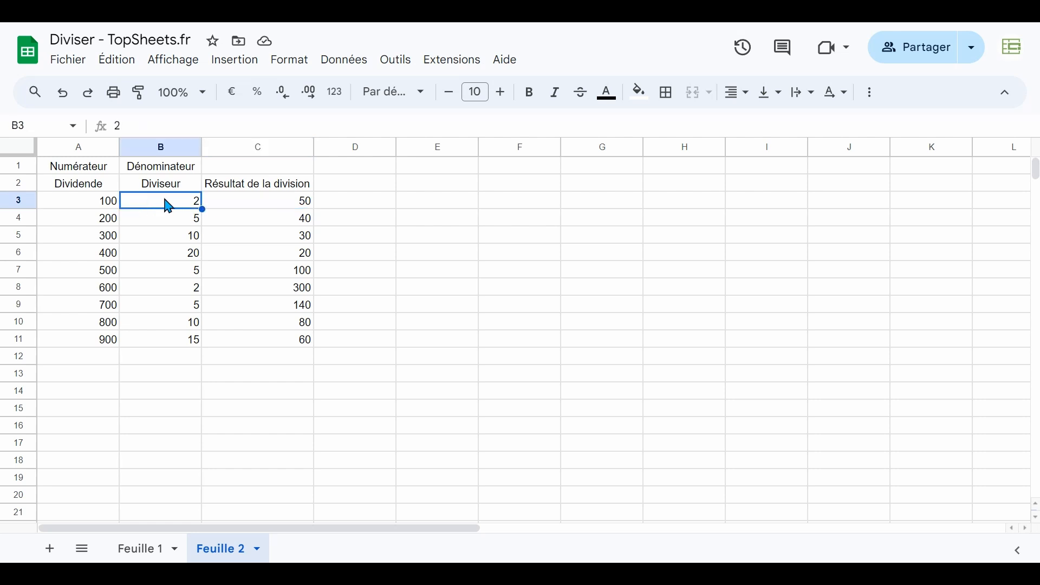
{"action": "type", "text": "3"}
{"action": "key", "text": "Return"}
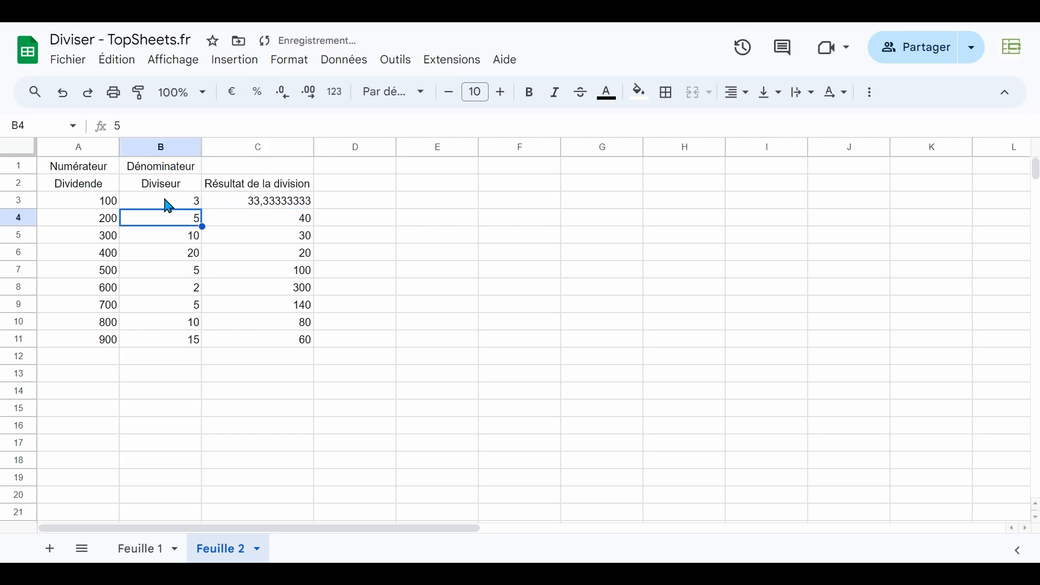
{"action": "type", "text": "2"}
{"action": "key", "text": "BackSpace"}
{"action": "type", "text": "5,2"}
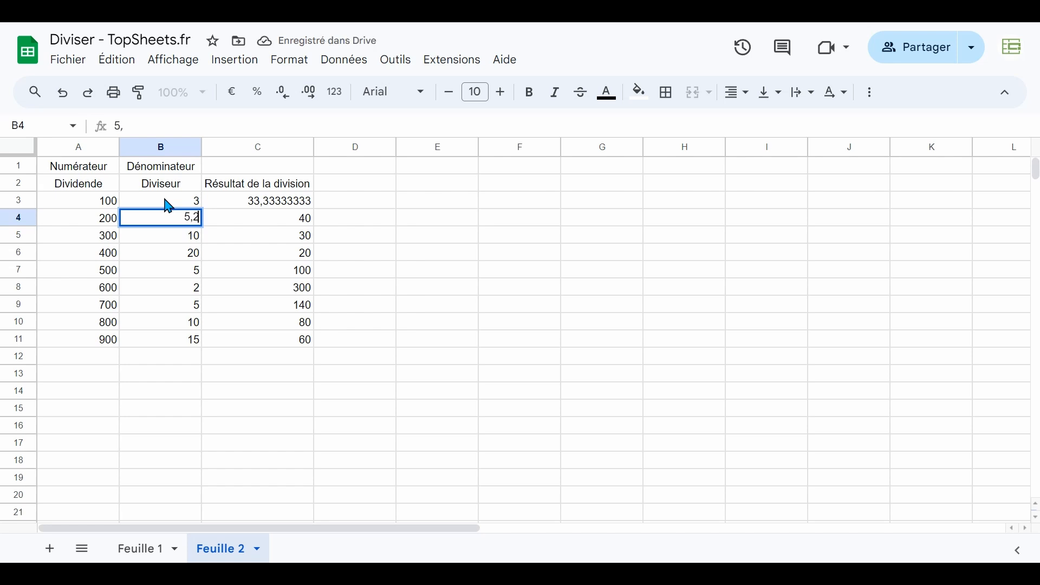
{"action": "key", "text": "Return"}
{"action": "left_click", "coordinate": [255, 205]}
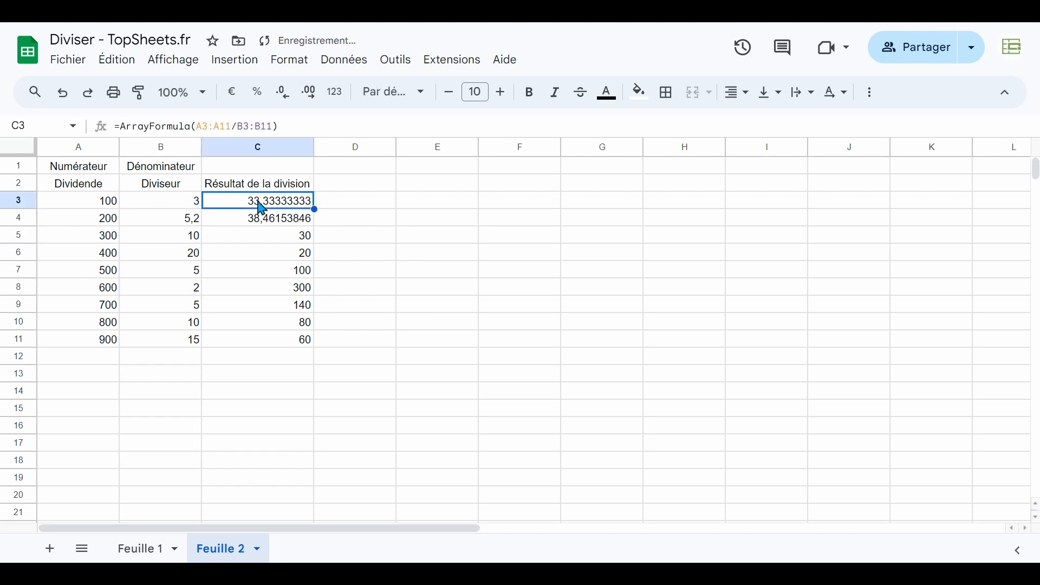
{"action": "left_click", "coordinate": [267, 222]}
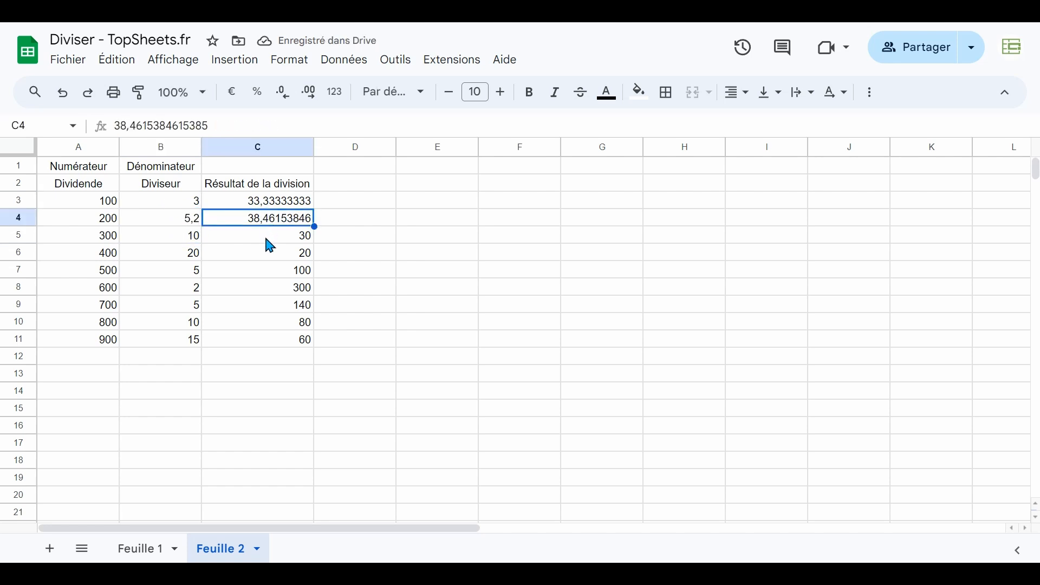
Step: Wrap the division inside C3's array formula in the ENT function, as ENT(A3:A11/B3:B11), to keep only whole numbers
{"action": "left_click", "coordinate": [253, 206]}
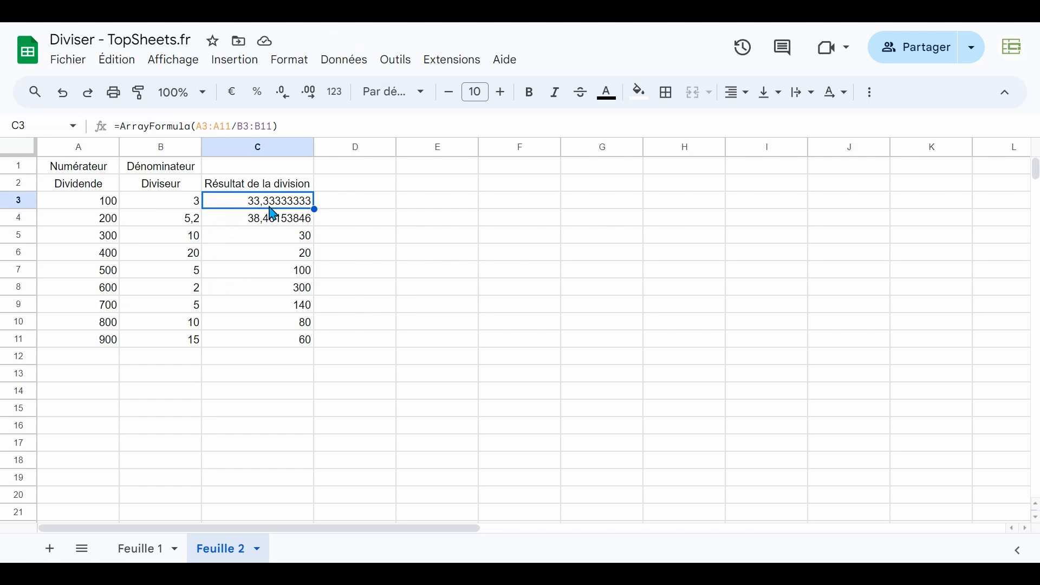
{"action": "left_click", "coordinate": [192, 126]}
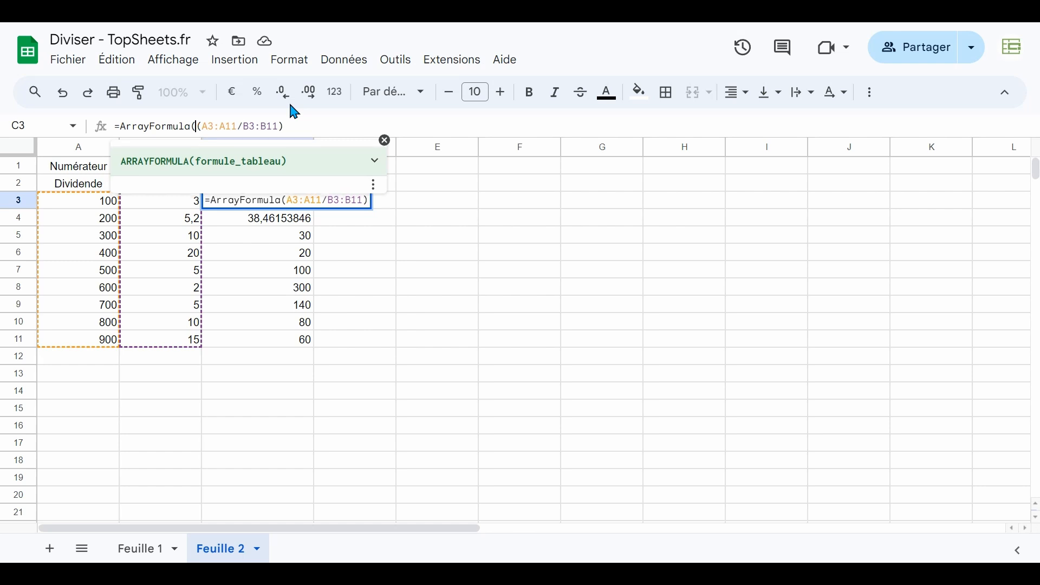
{"action": "type", "text": "(ENT"}
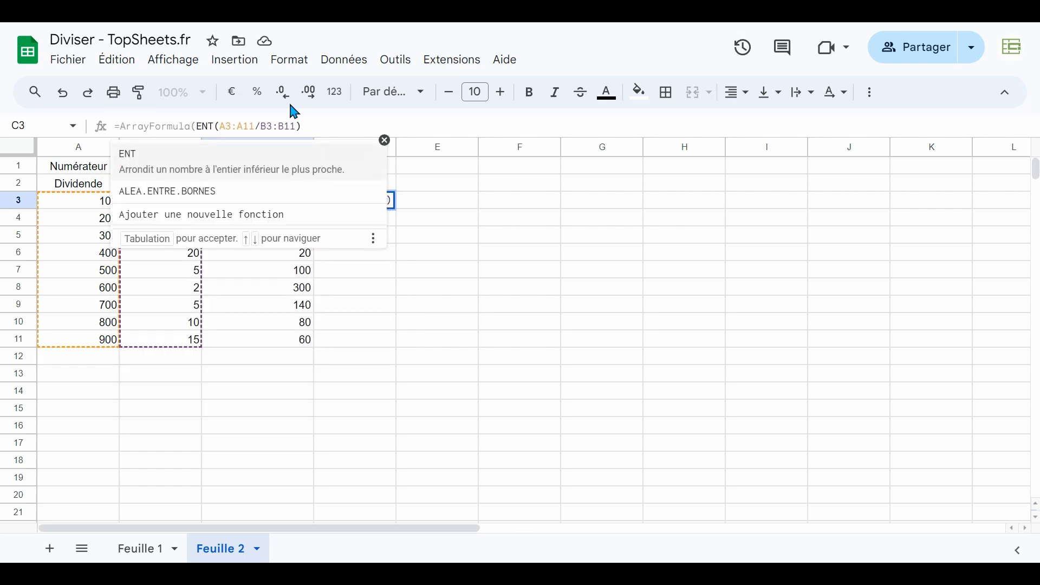
{"action": "left_click", "coordinate": [310, 123]}
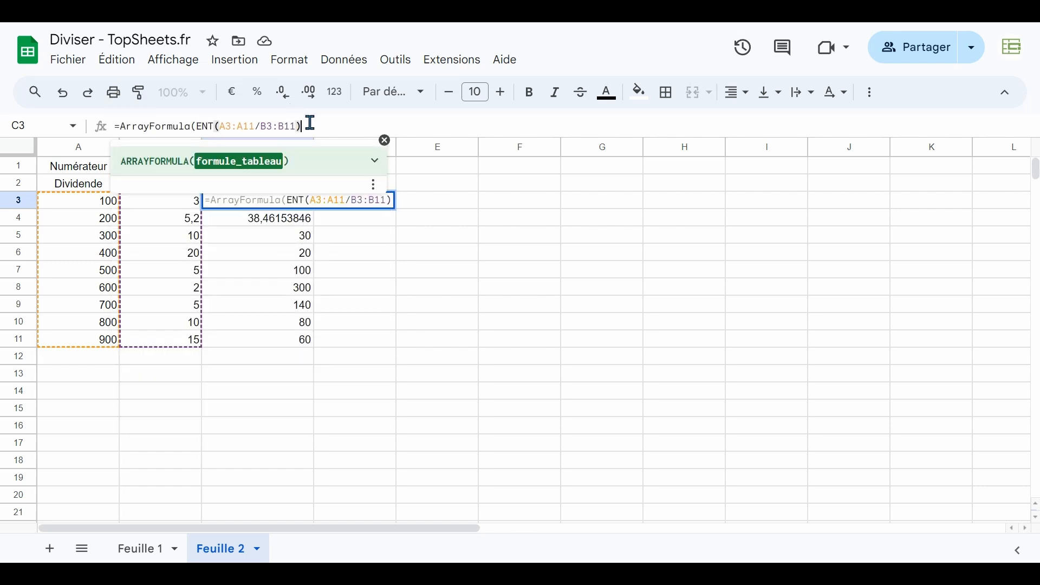
{"action": "key", "text": "Return"}
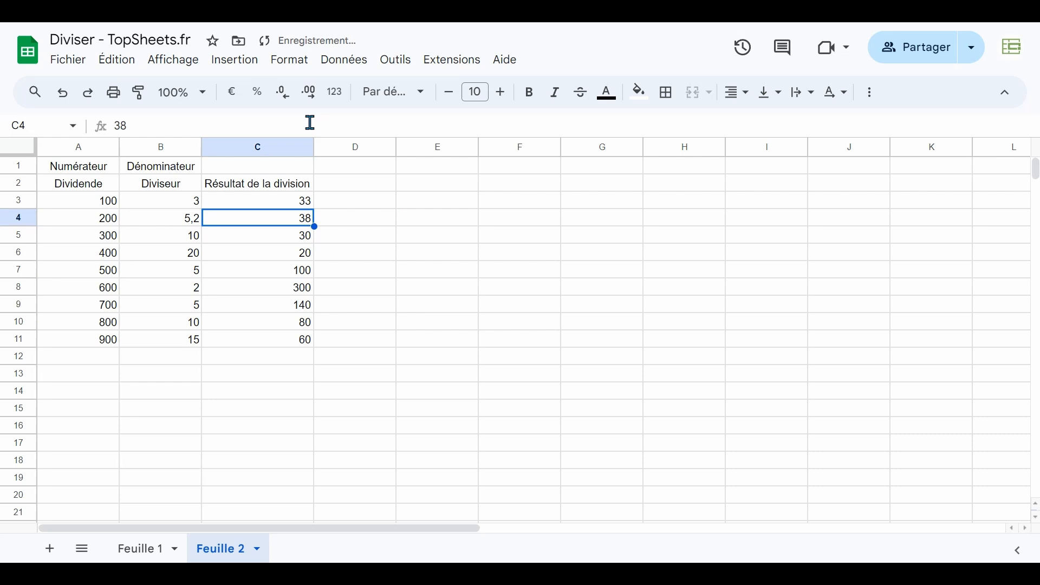
Step: Try showing three more decimal places in C4, and remove them again
{"action": "left_click", "coordinate": [309, 92]}
{"action": "left_click", "coordinate": [309, 92]}
{"action": "left_click", "coordinate": [310, 92]}
{"action": "left_click", "coordinate": [293, 98]}
{"action": "left_click", "coordinate": [293, 98]}
{"action": "left_click", "coordinate": [293, 98]}
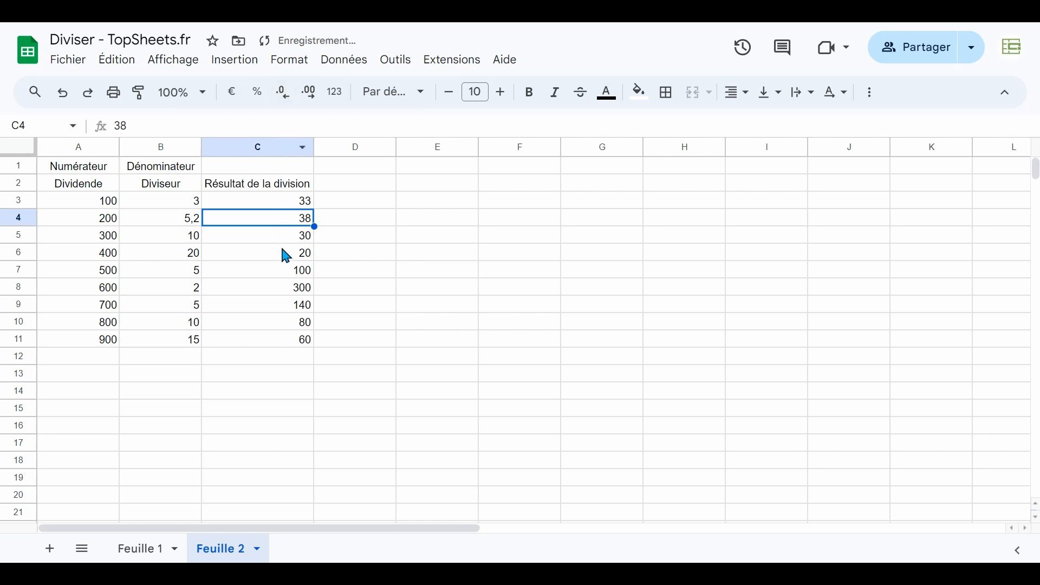